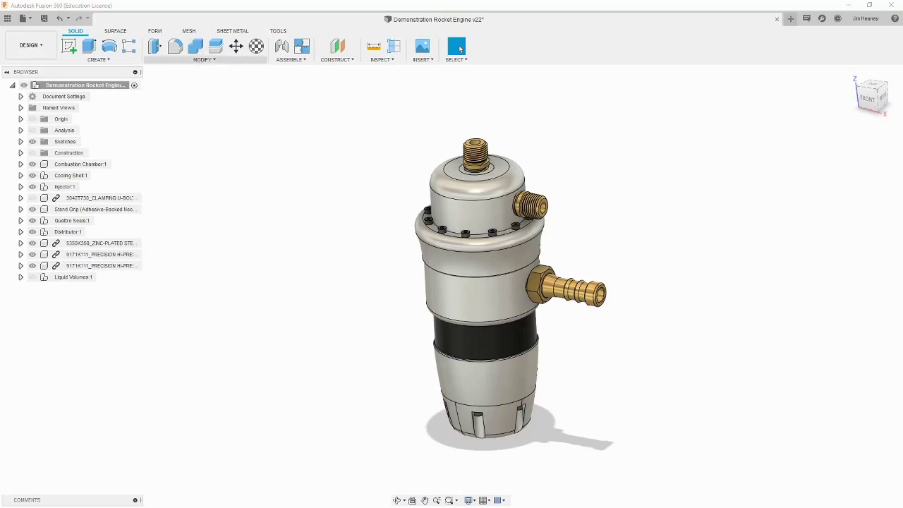
Browse the Metal > Aluminum appearances and download the Aluminum Diamond Plate - 1 Bar material
left_click(204, 59)
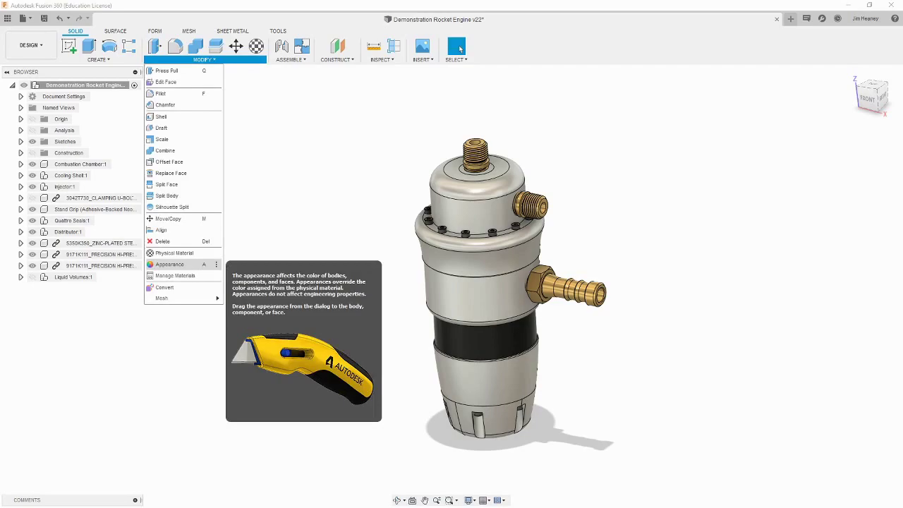
left_click(169, 263)
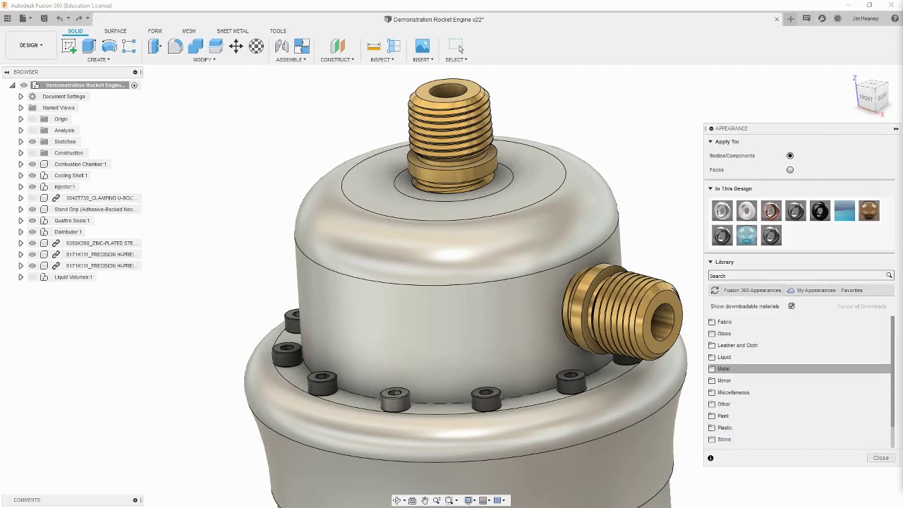
left_click(723, 369)
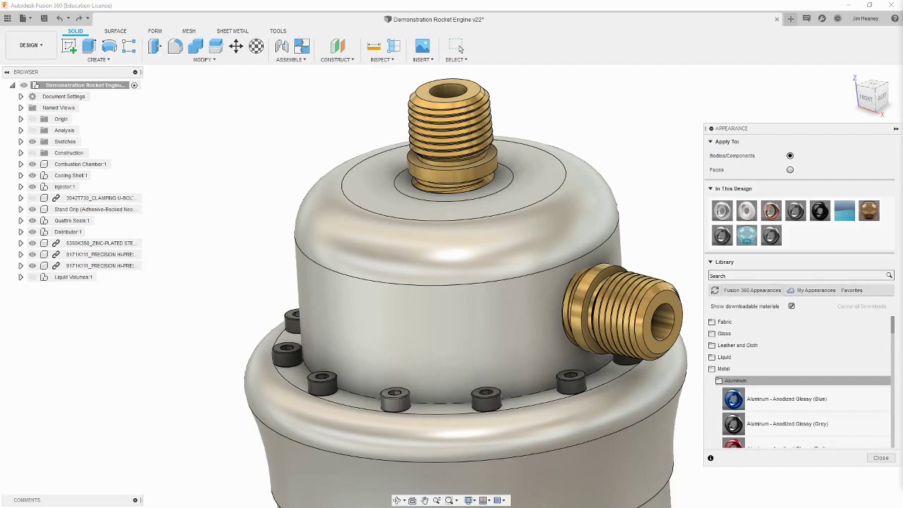
scroll(776, 380, "down", 2)
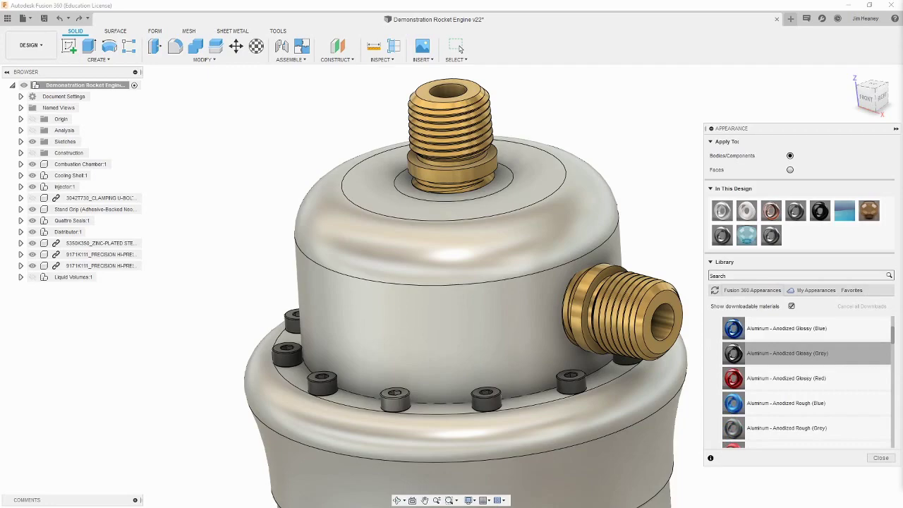
scroll(804, 352, "down", 5)
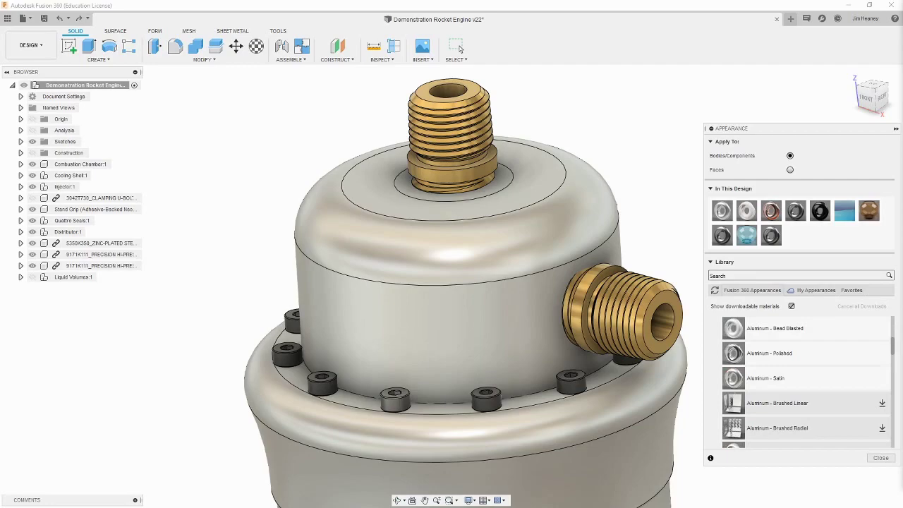
scroll(804, 381, "down", 3)
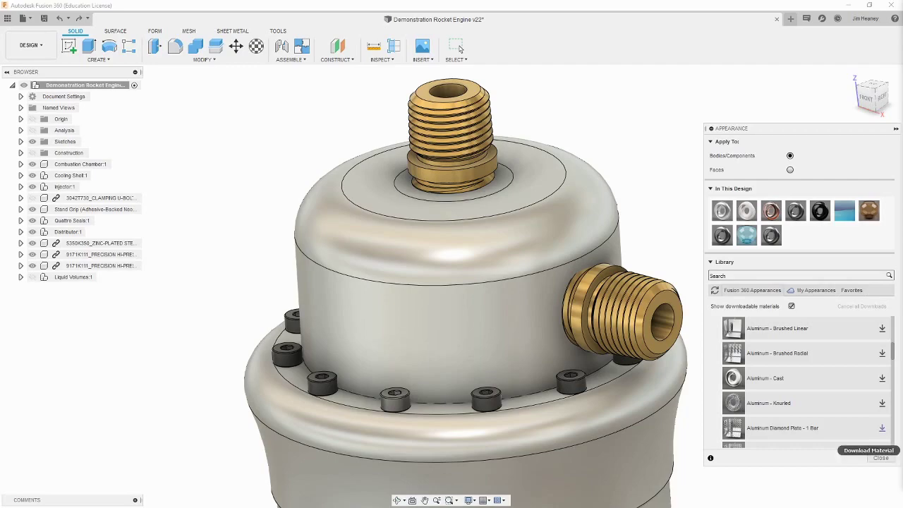
left_click(881, 427)
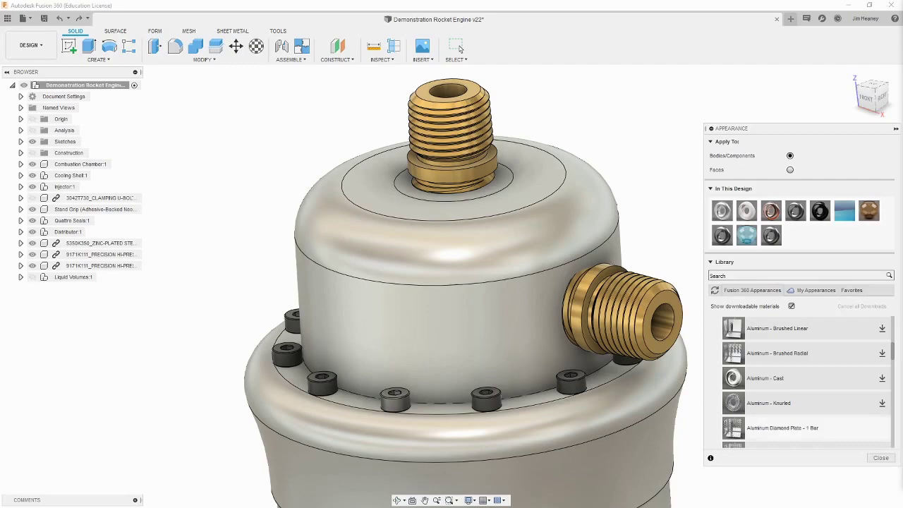
Apply the Aluminum - Anodized Glossy (Red) appearance to one of the bolts around the injector flange
scroll(805, 381, "up", 3)
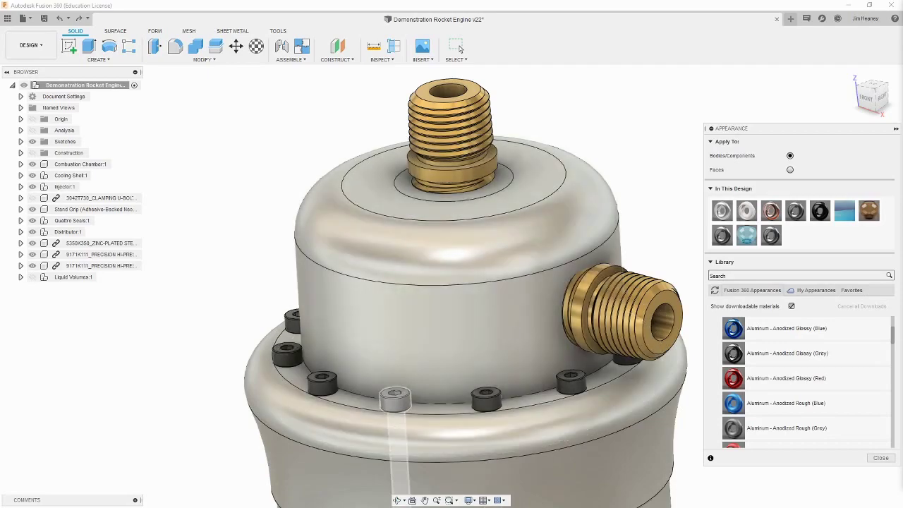
left_click_drag(734, 378, 395, 400)
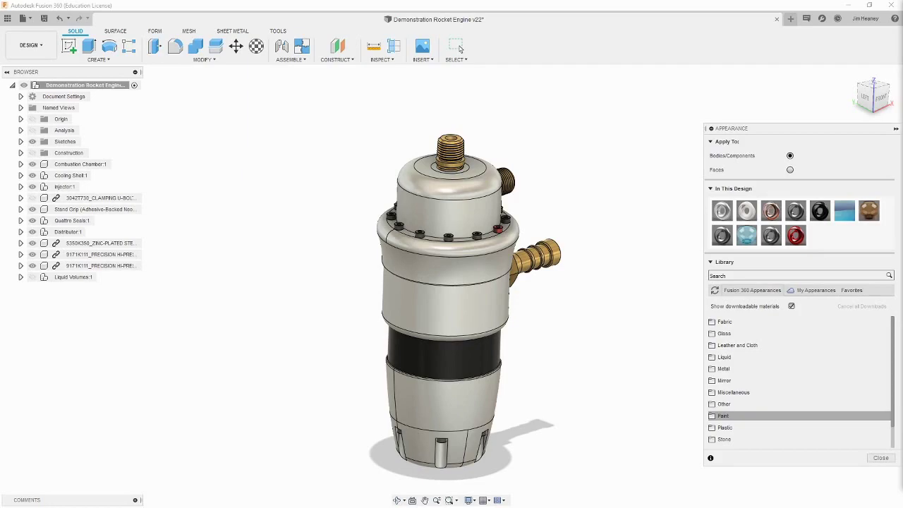
Apply Paint - Enamel Glossy (Red) to the Injector component and replace the design's main grey metal appearance with Paint - Enamel Glossy (Blue)
left_click(723, 416)
scroll(799, 382, "down", 5)
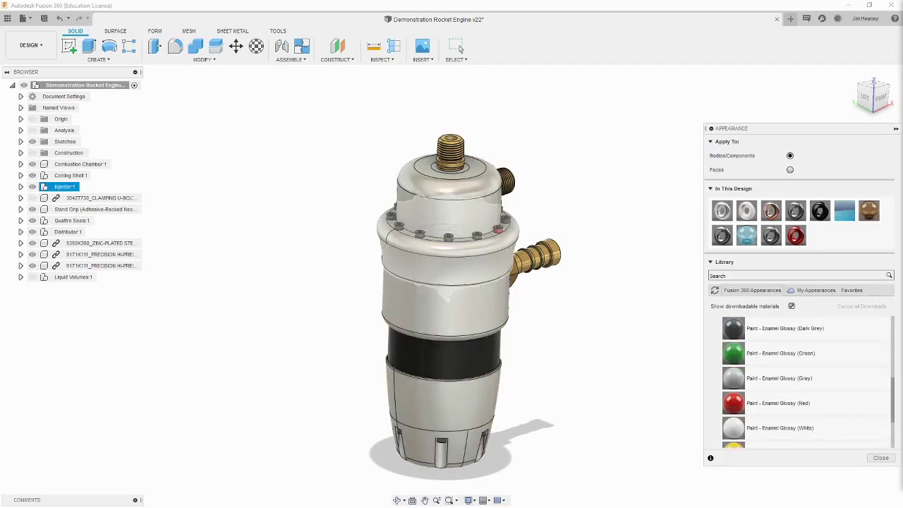
left_click_drag(65, 186, 65, 186)
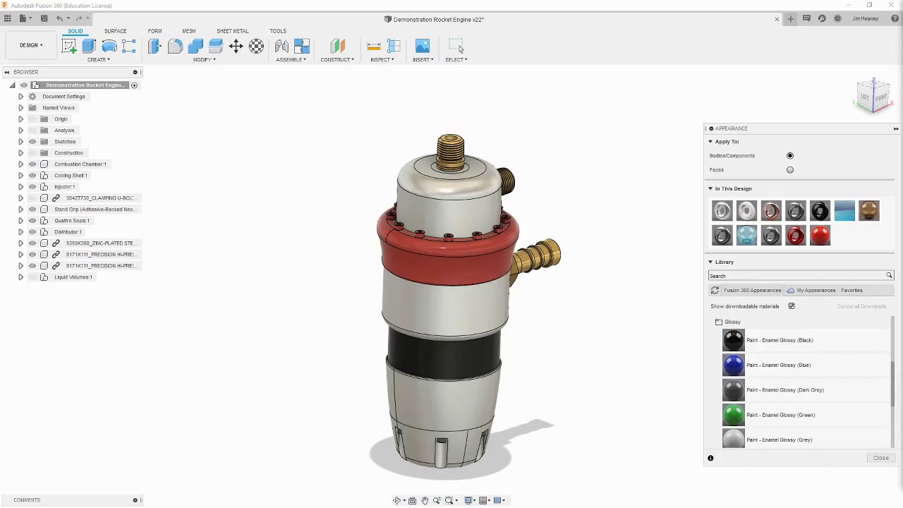
left_click_drag(733, 365, 722, 211)
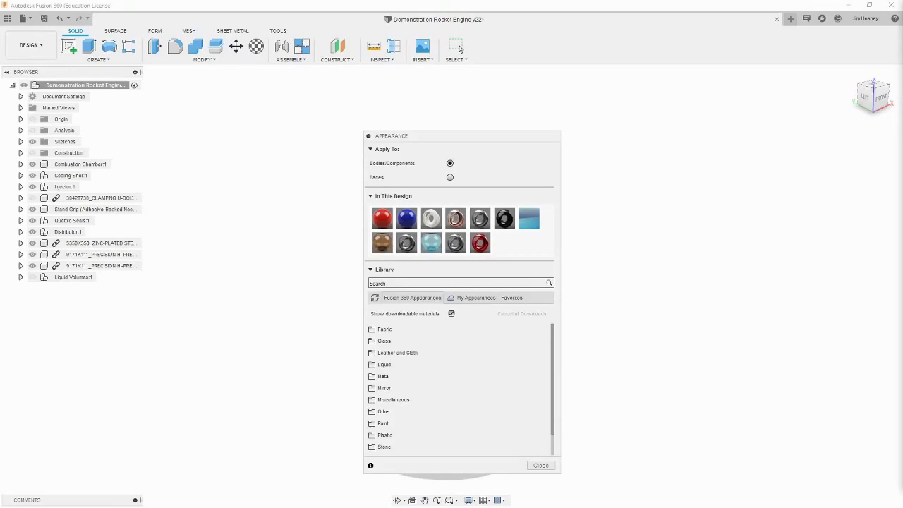
Duplicate the Paint - Enamel Glossy (Blue) appearance in the design and open the copy for editing
right_click(406, 218)
left_click(384, 228)
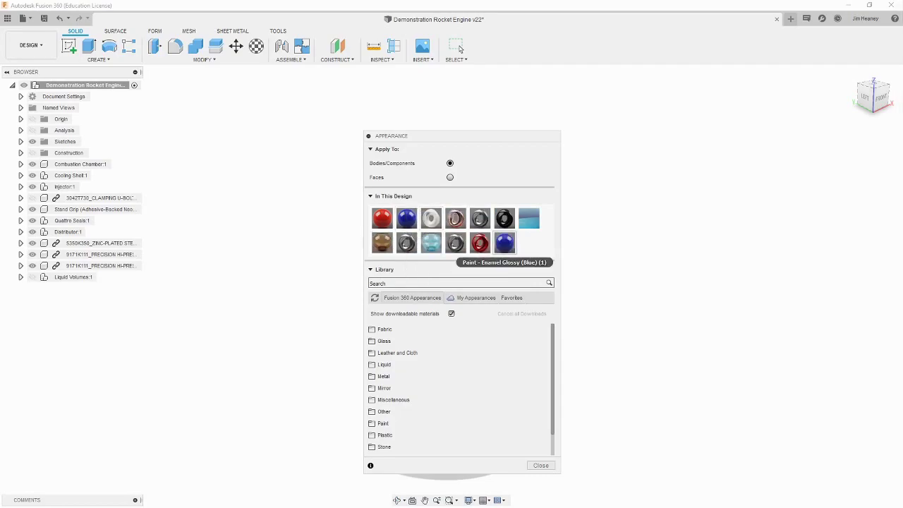
right_click(512, 242)
left_click(528, 243)
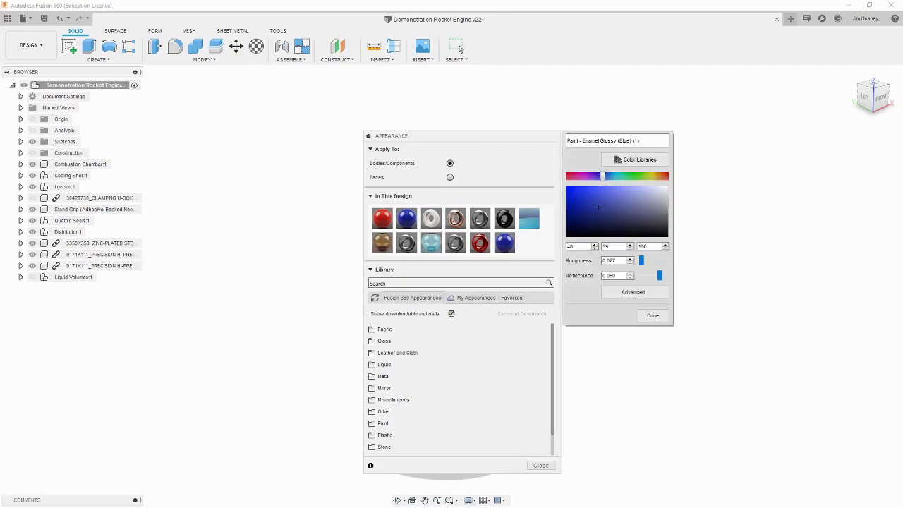
Set the duplicated paint's RGB color to 255, 115, 15
left_click(578, 246)
left_click_drag(598, 206, 633, 212)
left_click(579, 246)
key("Tab")
key("Tab")
key("Tab")
left_click_drag(573, 246, 566, 246)
left_click(574, 247)
left_click_drag(573, 246, 567, 246)
type("255")
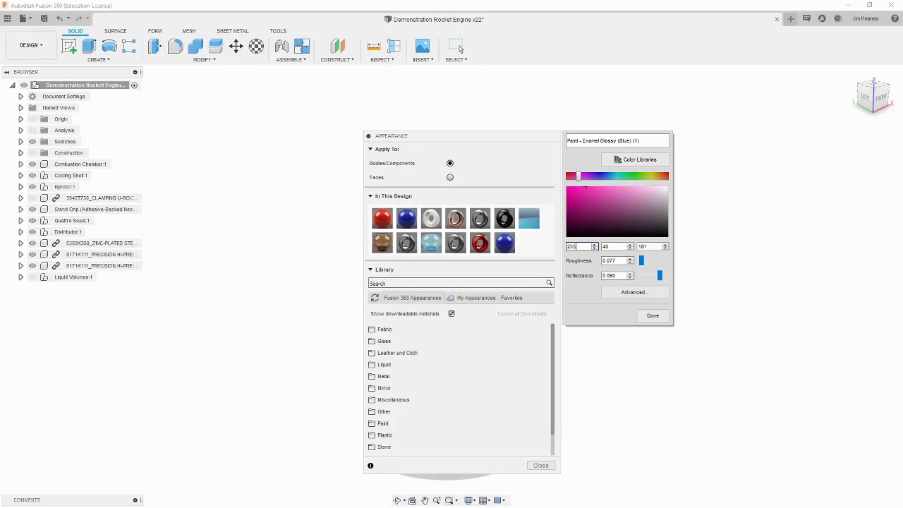
key("Tab")
type("115")
key("Tab")
type("15")
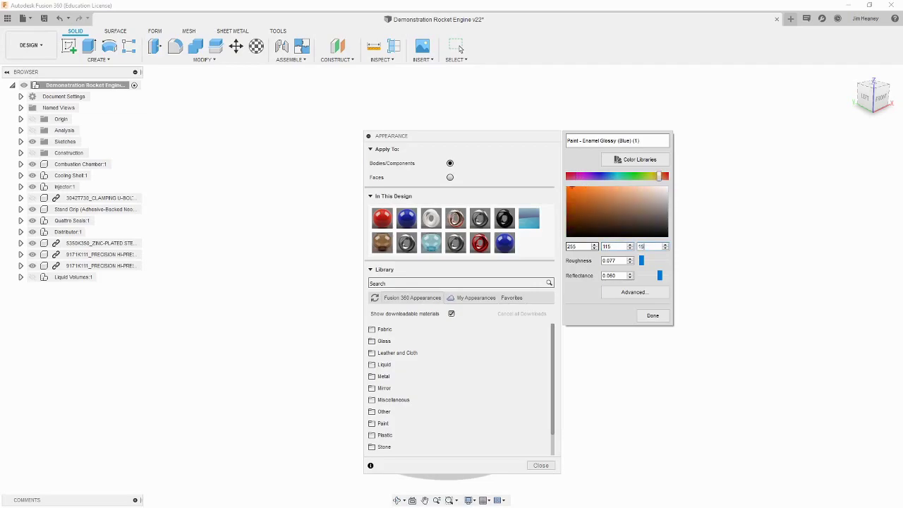
key("Tab")
left_click(616, 260)
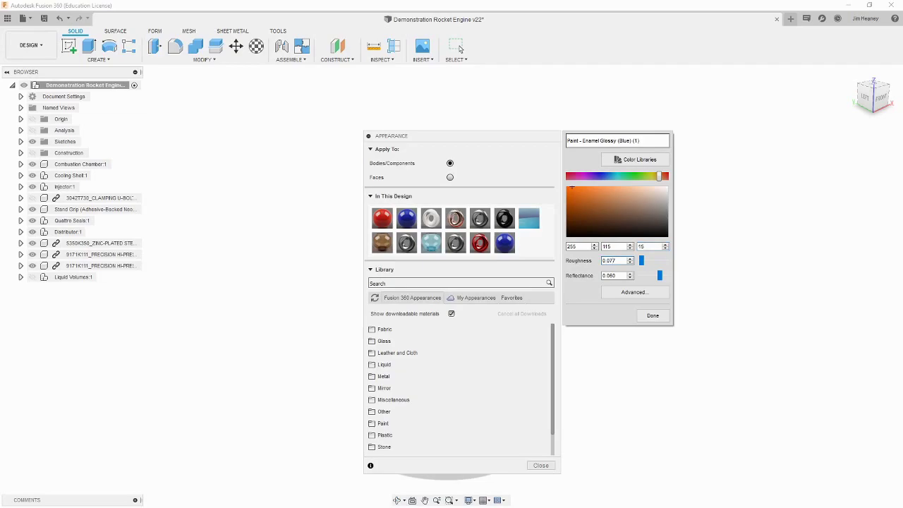
Rename the duplicated paint as Paint - Enamel Glossy (RIT Orange) and finish editing it
left_click_drag(640, 140, 619, 141)
type("RIT Orange)")
left_click(652, 315)
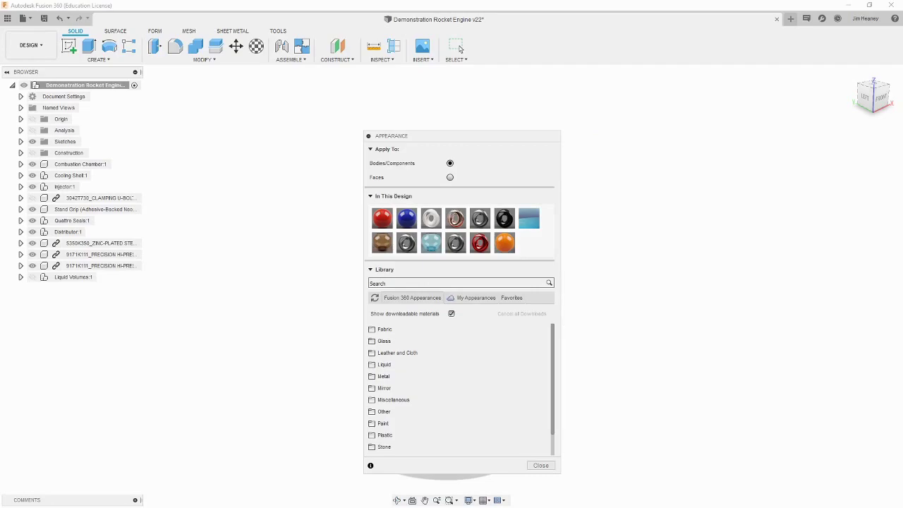
Replace the blue paint throughout the design with Paint - Enamel Glossy (RIT Orange) and copy the orange paint to My Appearances
left_click_drag(461, 135, 689, 125)
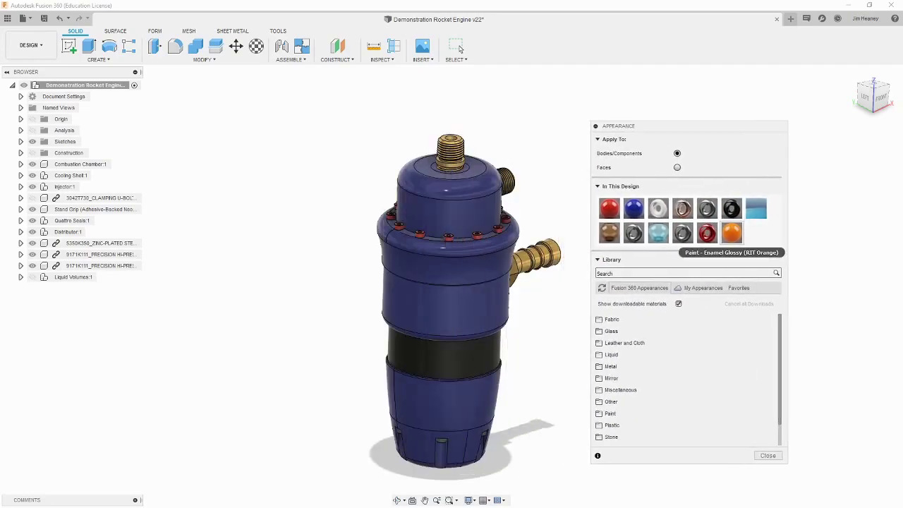
left_click_drag(731, 233, 458, 201)
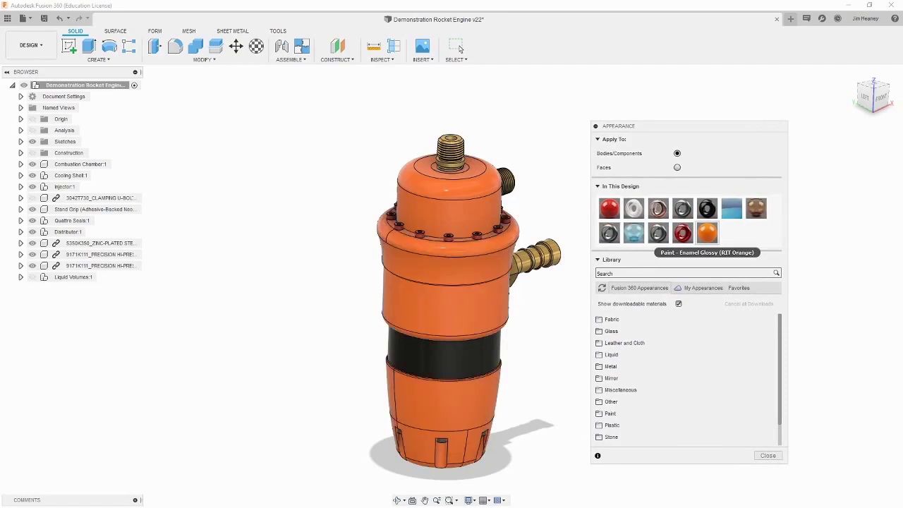
right_click(708, 232)
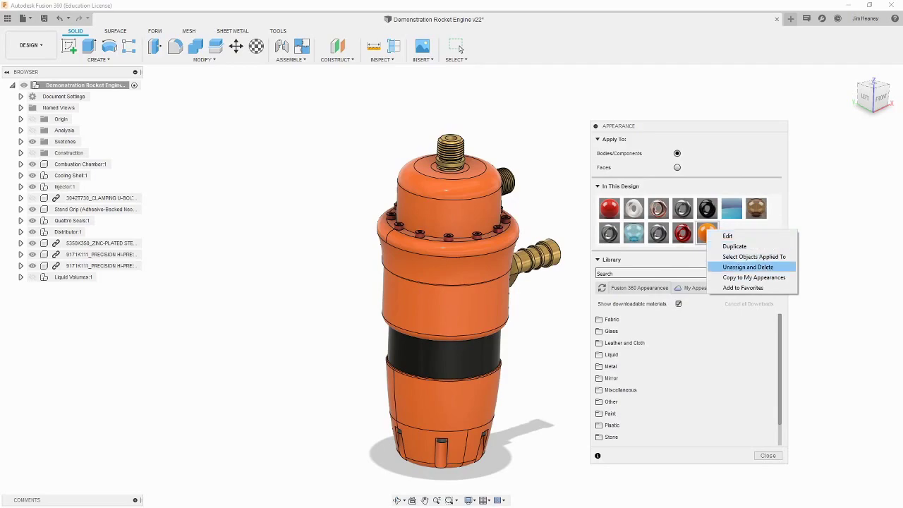
left_click(754, 277)
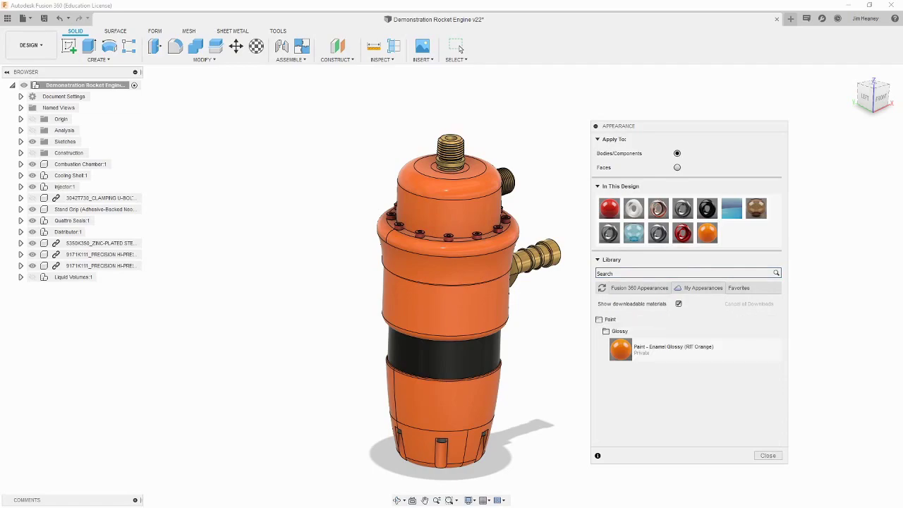
Replace the light grey metal appearance in the design with Paint - Enamel Glossy (RIT Orange) from My Appearances, and compare both appearance libraries
left_click_drag(621, 350, 634, 208)
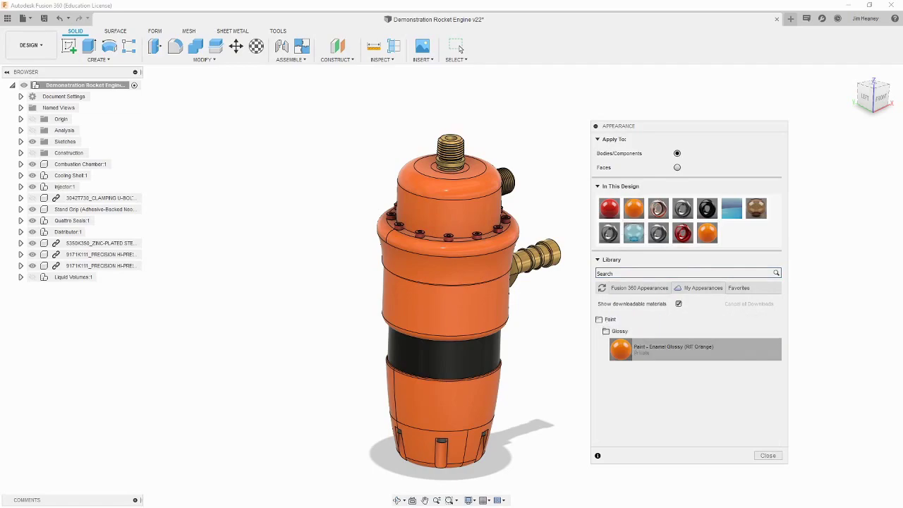
left_click(610, 318)
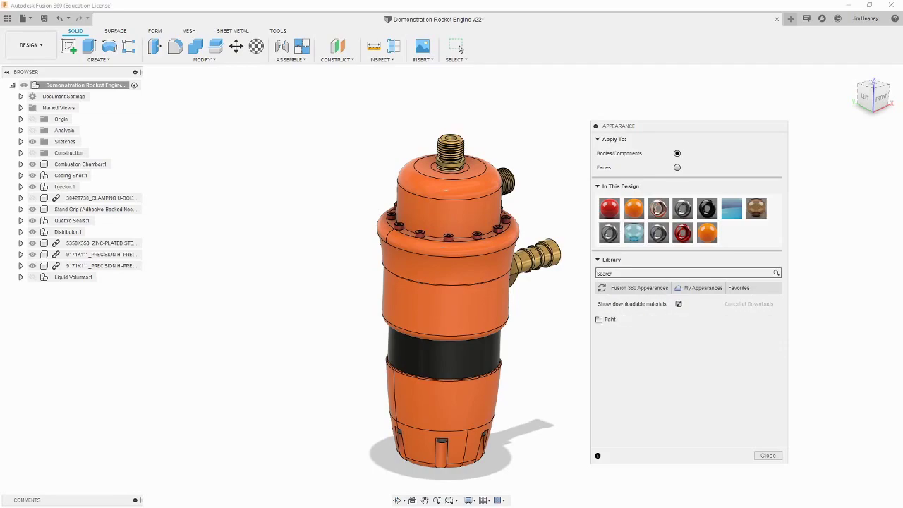
left_click(609, 318)
left_click(639, 288)
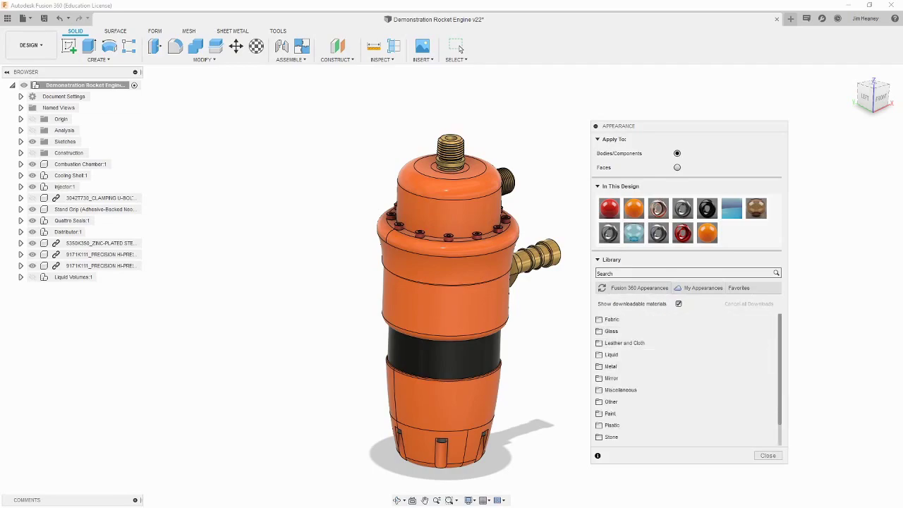
left_click(699, 288)
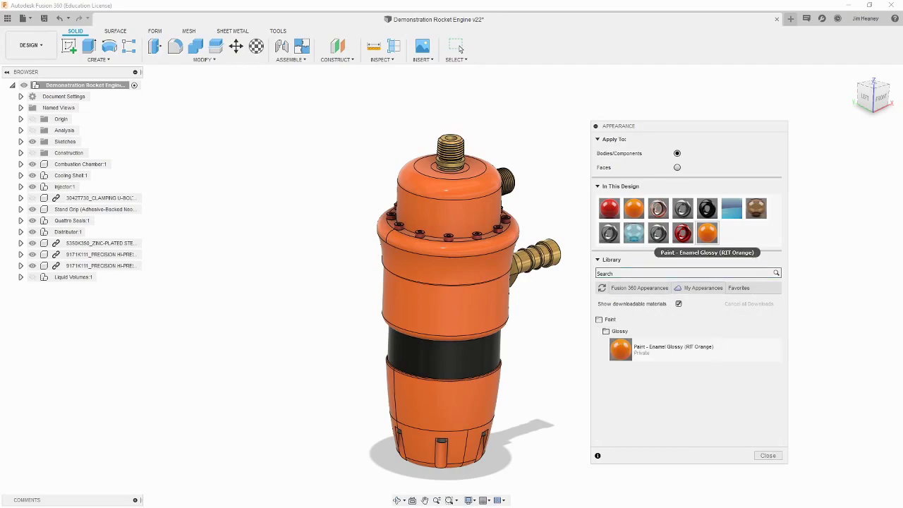
Add the Paint - Enamel Glossy (RIT Orange) appearance to Favorites and show the Favorites library
right_click(707, 235)
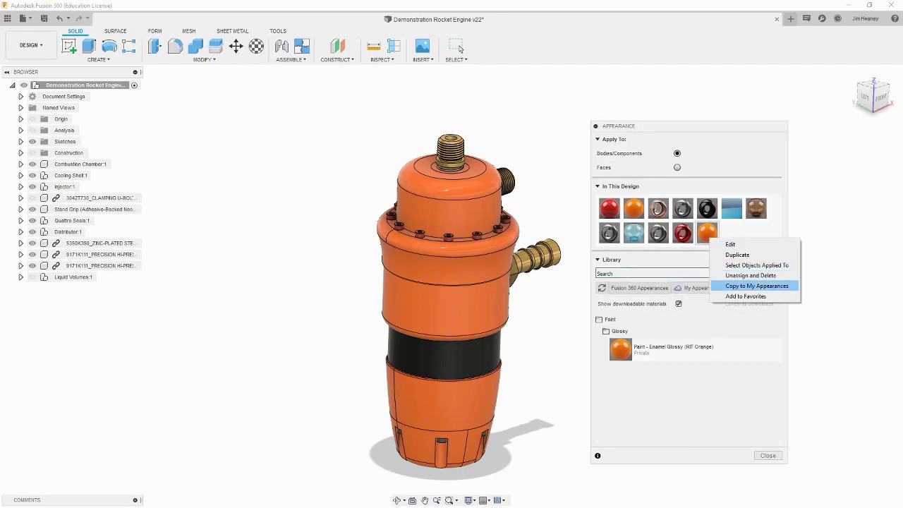
left_click(746, 297)
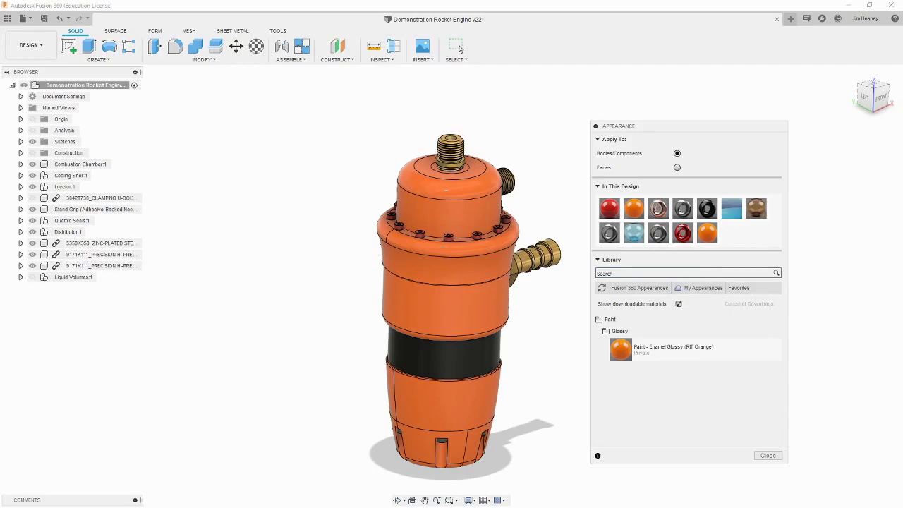
left_click(738, 288)
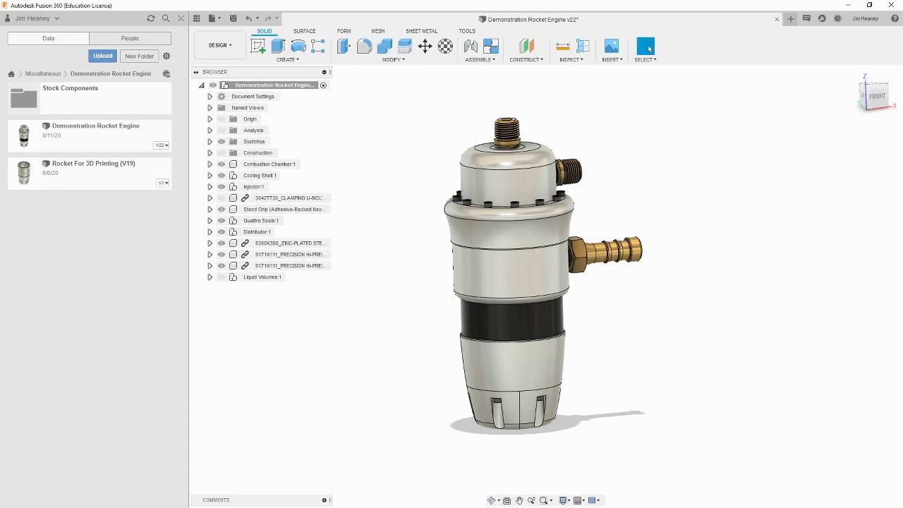
Create a new design and save it as "Renders and Animations" in the Demonstration Rocket Engine folder
left_click(214, 19)
left_click(230, 32)
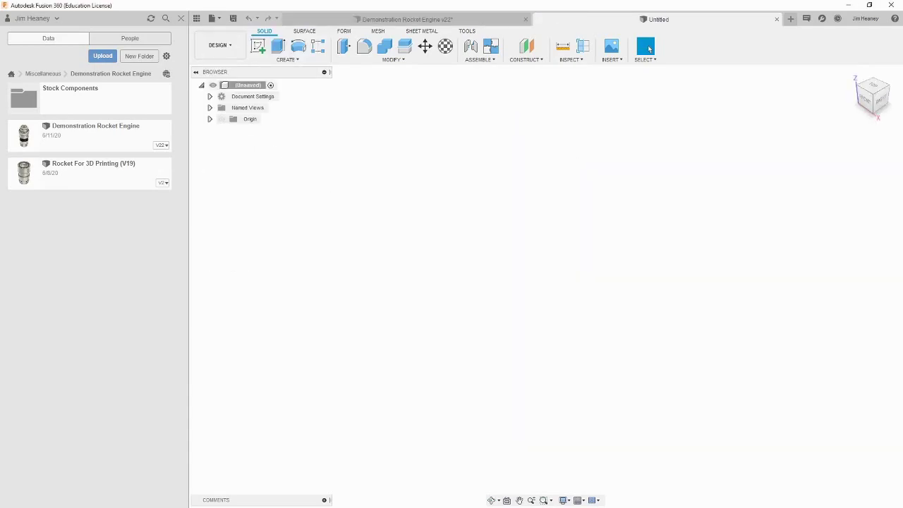
left_click(233, 19)
type("Rend")
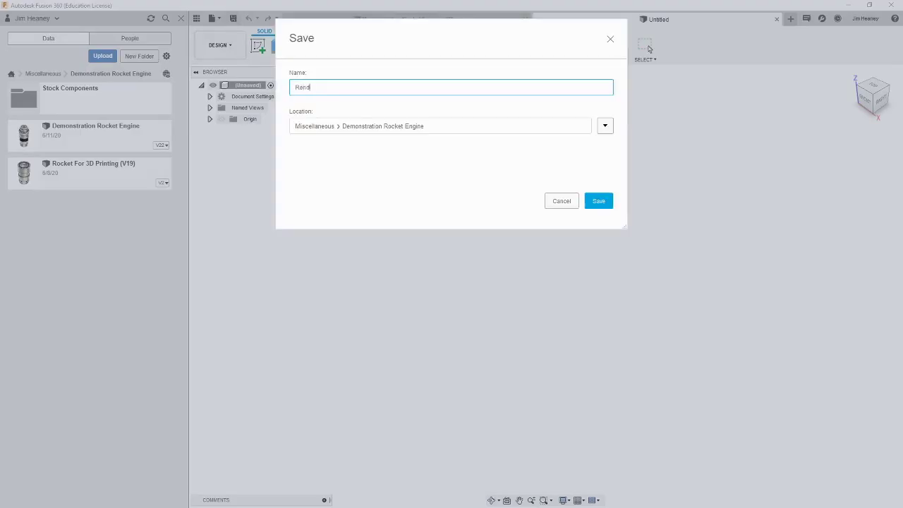
type("ers and Animations")
key("Return")
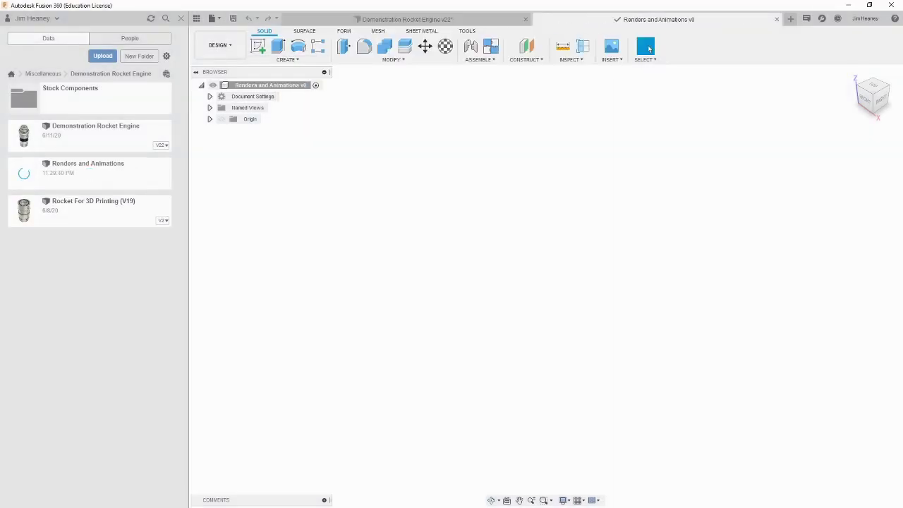
Insert the Demonstration Rocket Engine design into the Renders and Animations design at its default position
right_click(113, 131)
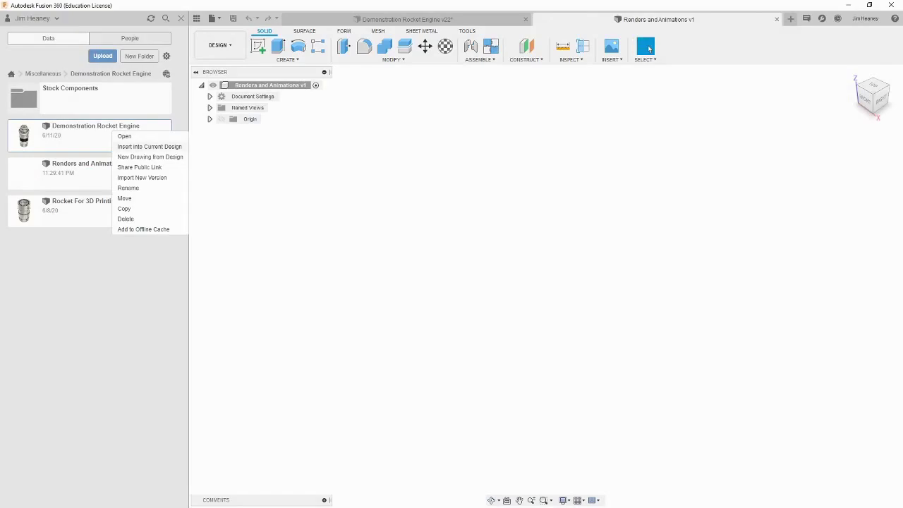
left_click(149, 146)
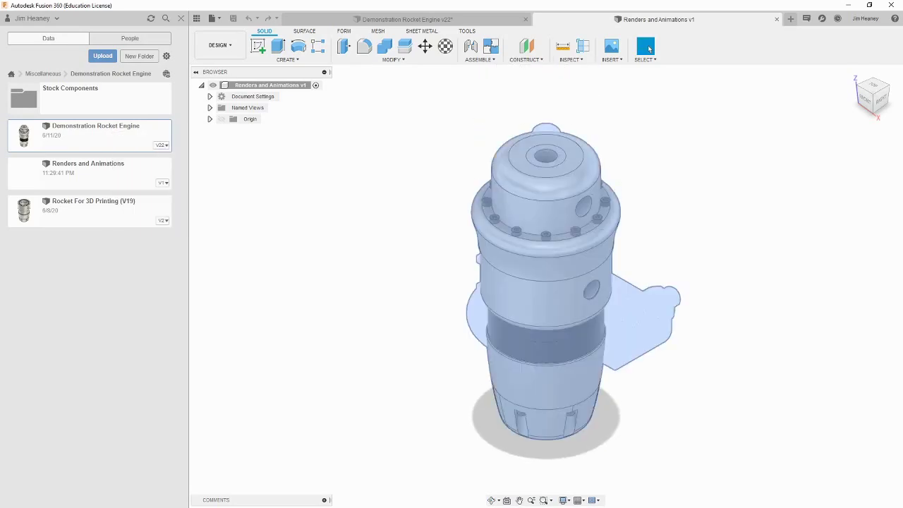
key("Return")
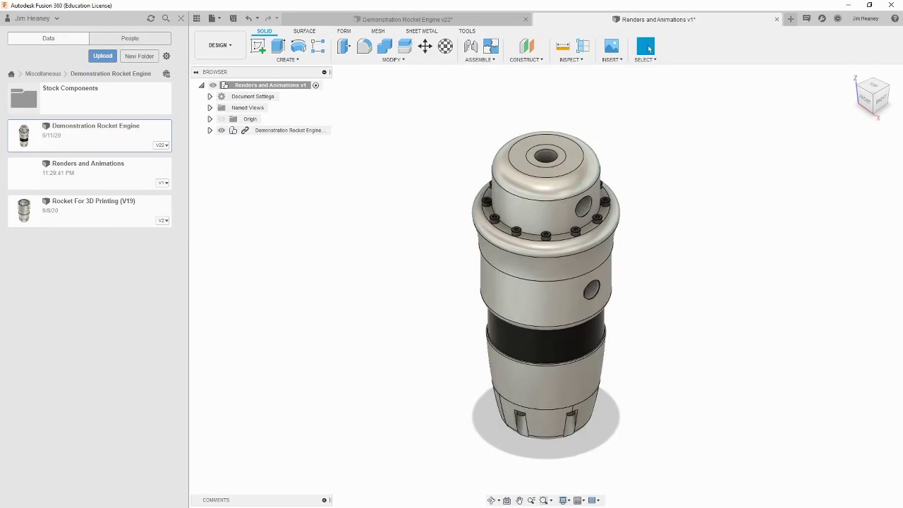
Switch the Renders and Animations design to the Render workspace and turn the view to the engine's nozzle end
right_click(289, 129)
left_click(219, 45)
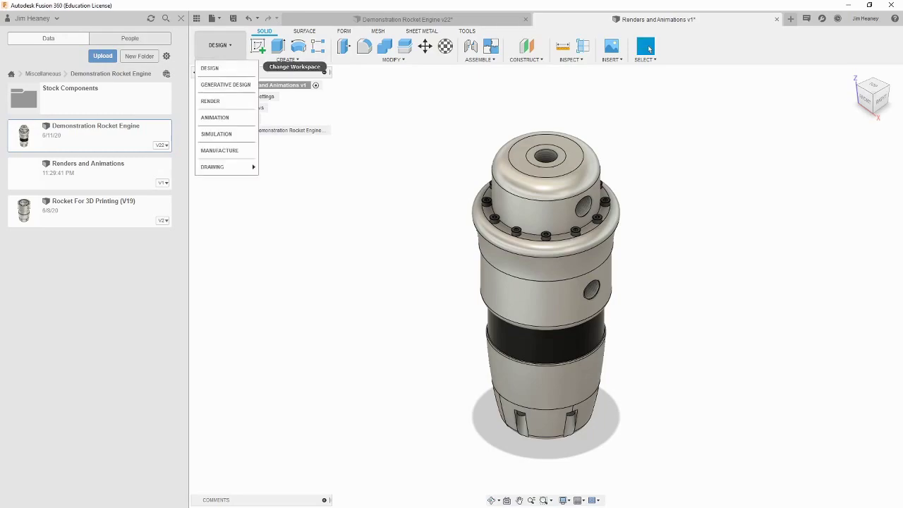
left_click(226, 101)
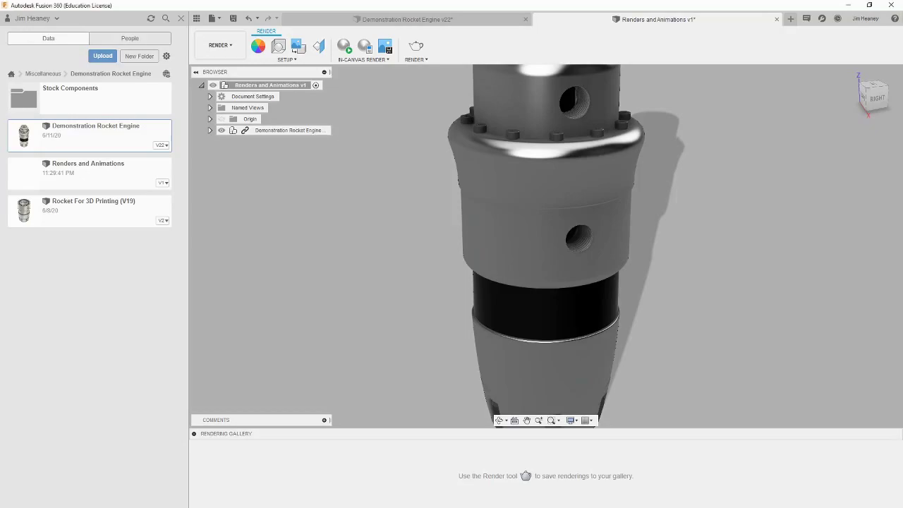
middle_click_drag(545, 303, 618, 127, "shift")
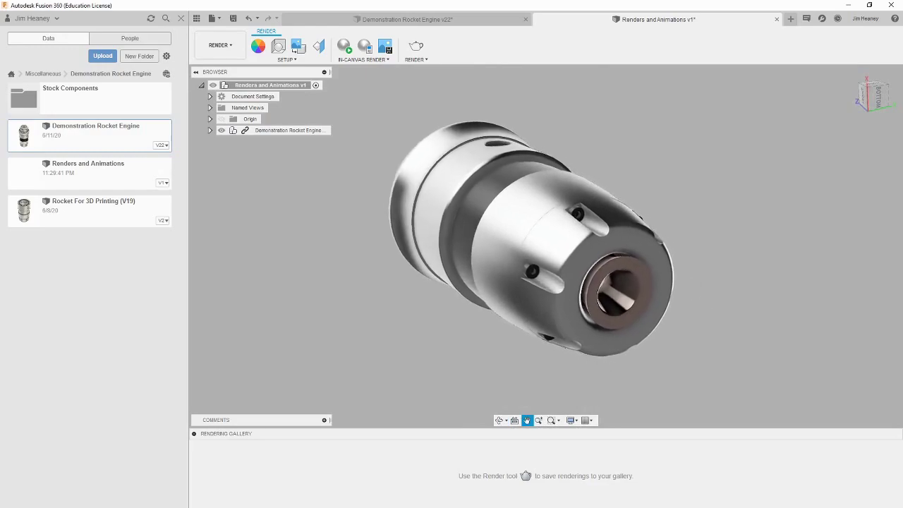
middle_click_drag(534, 250, 531, 247)
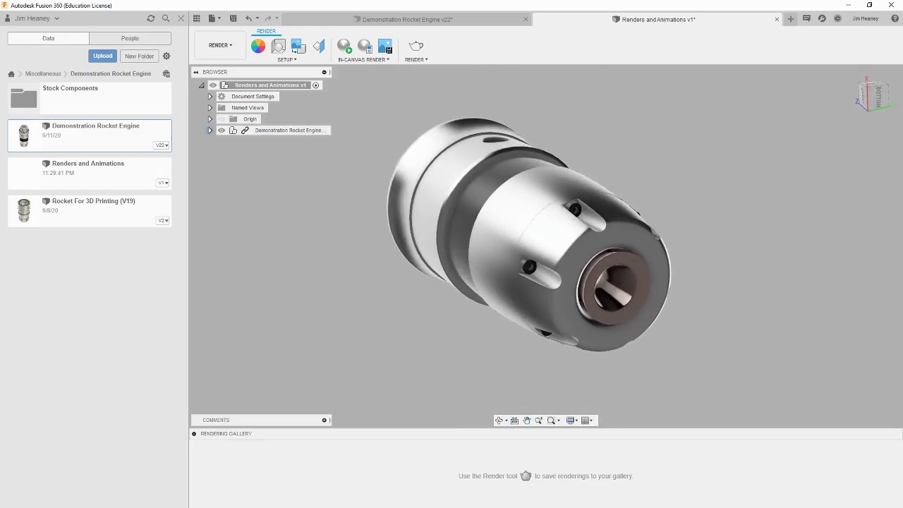
Hide Cooling Shell Leaf:2 and Cooling Shell Hardware:1 in the inserted rocket engine to expose the nozzle
left_click(210, 129)
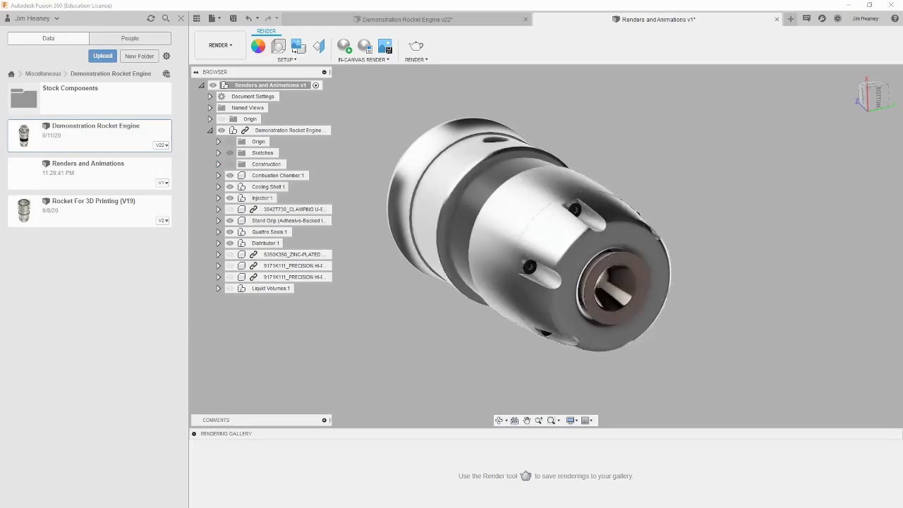
left_click(218, 186)
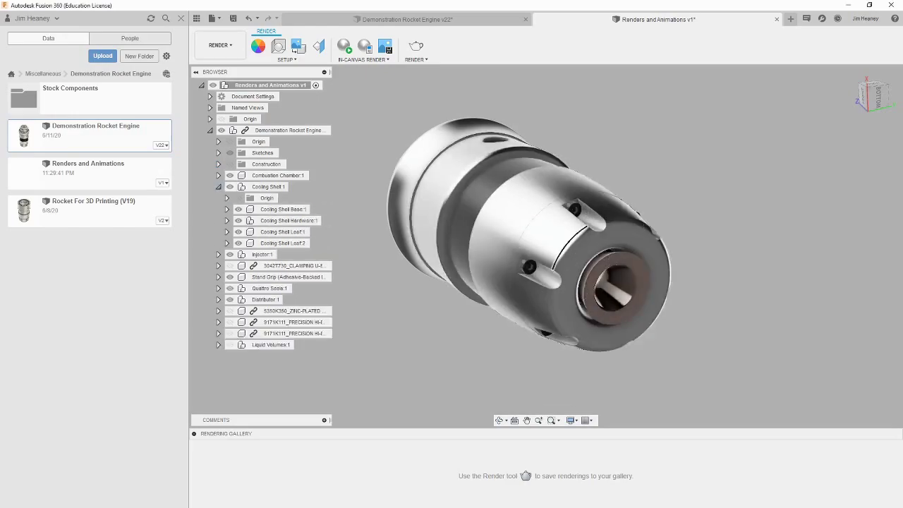
left_click(285, 242)
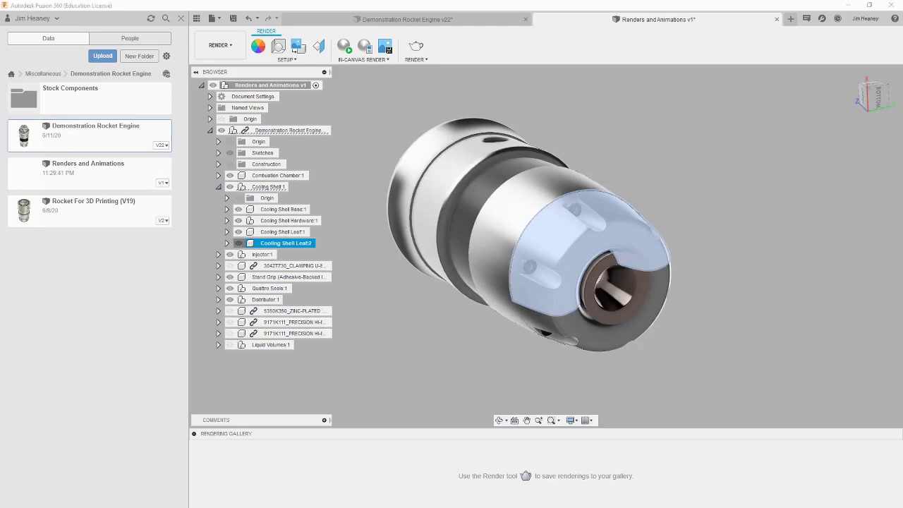
left_click(238, 243)
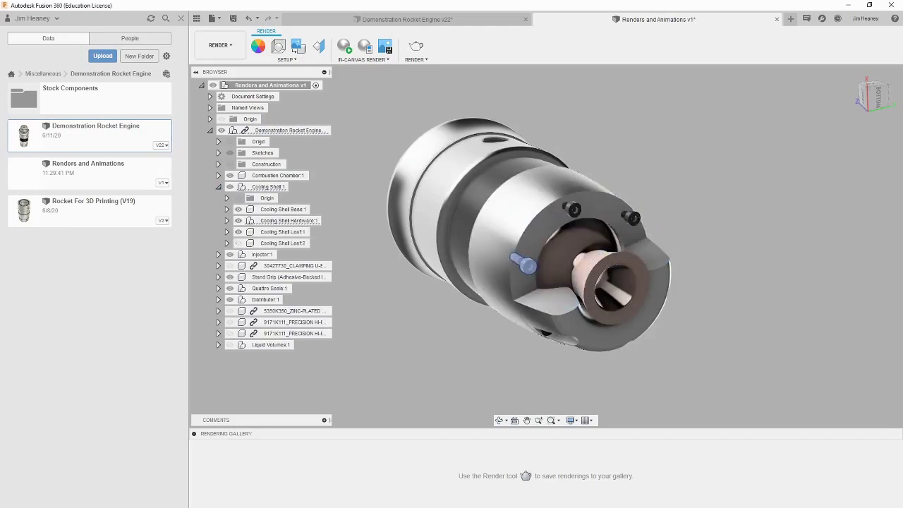
left_click(526, 265)
left_click(238, 221)
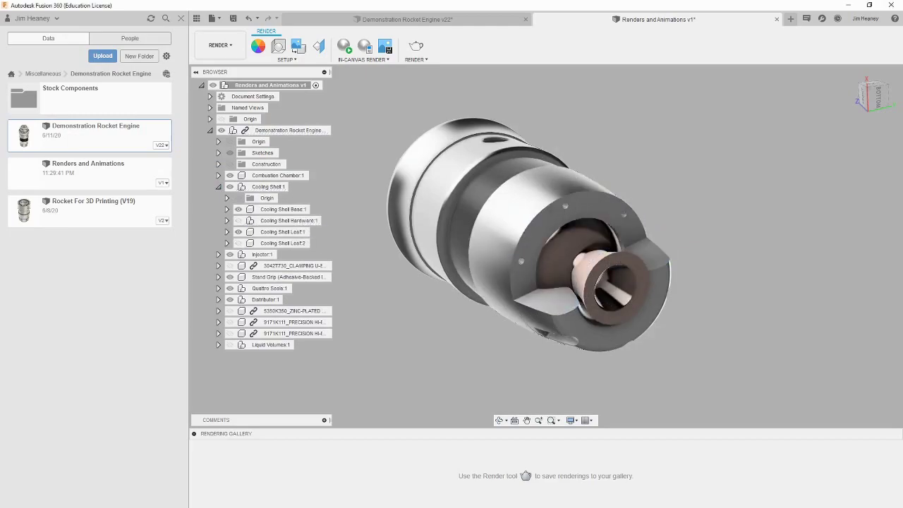
Show the 5350K350_ZINC-PLATED component and the first 9171K111_PRECISION component of the inserted engine
left_click(875, 96)
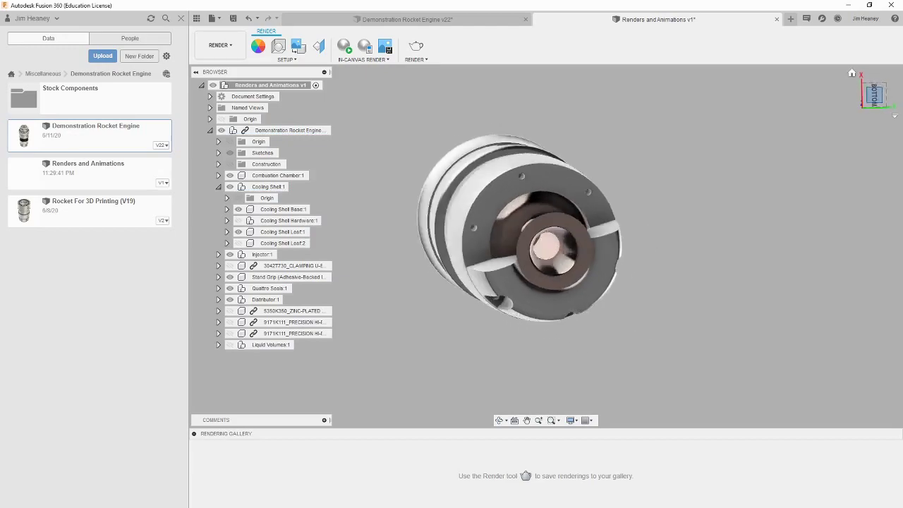
left_click(896, 81)
left_click(896, 80)
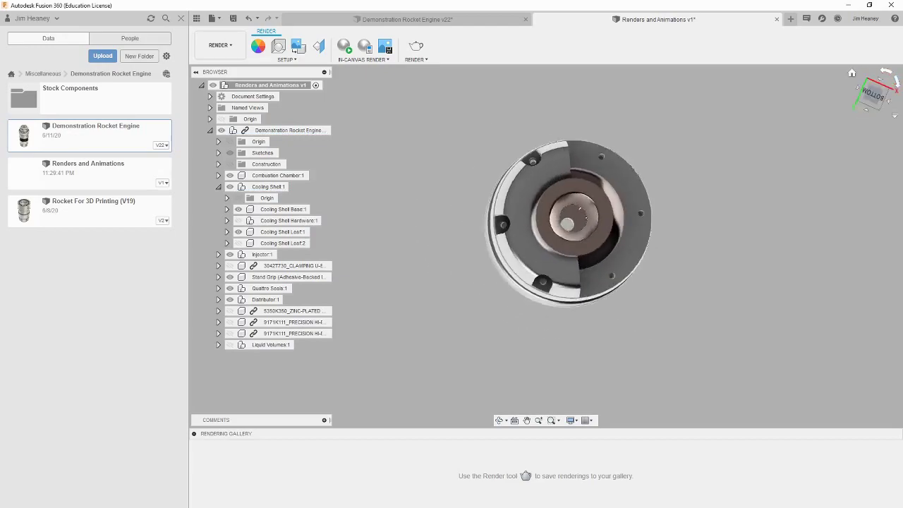
left_click(896, 81)
middle_click_drag(536, 275, 607, 270, "shift")
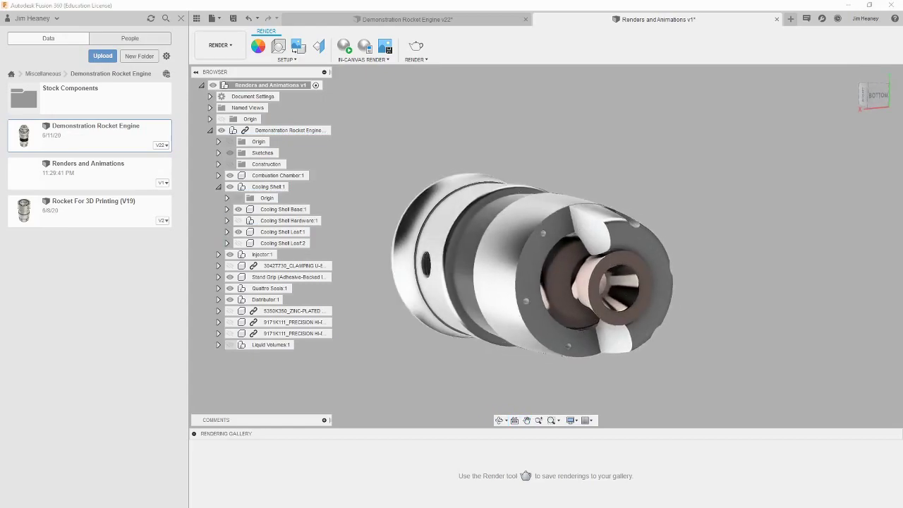
left_click(229, 322)
left_click(229, 310)
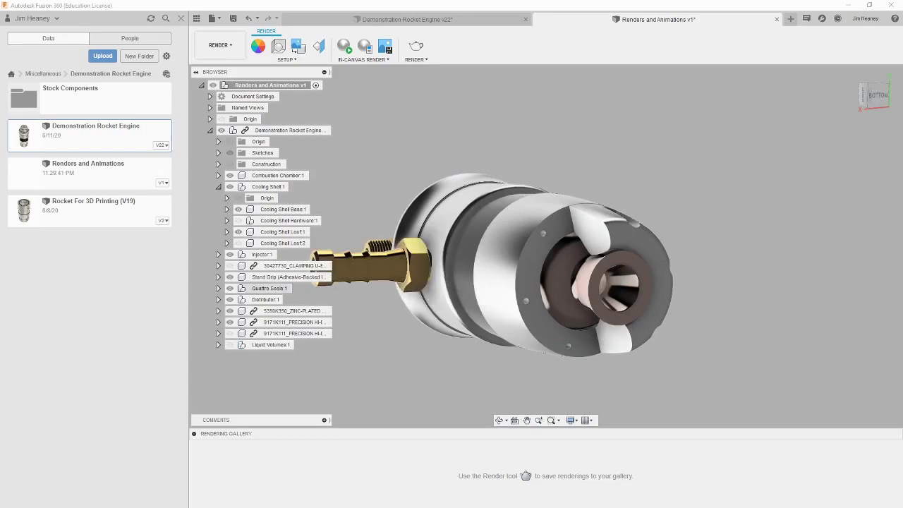
middle_click_drag(536, 276, 558, 265)
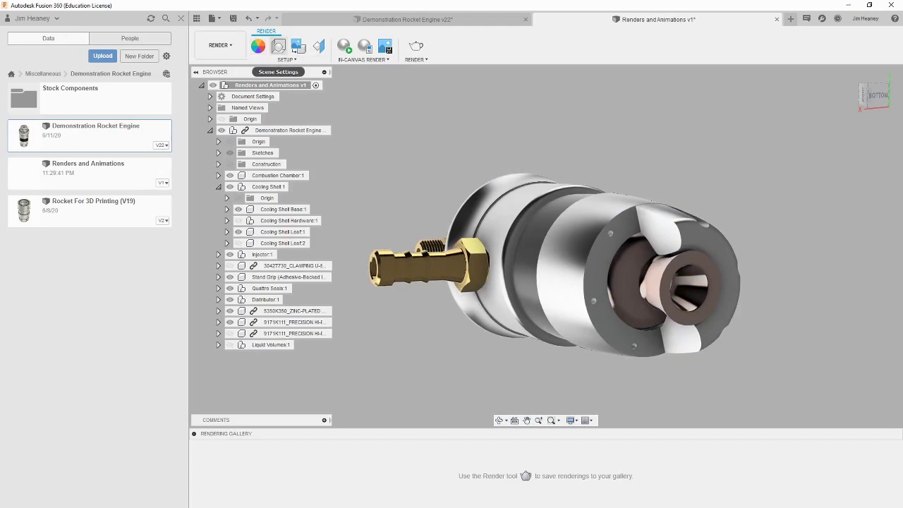
Open the scene settings, try a brighter environment, and set the brightness to 1000 lx
left_click(278, 46)
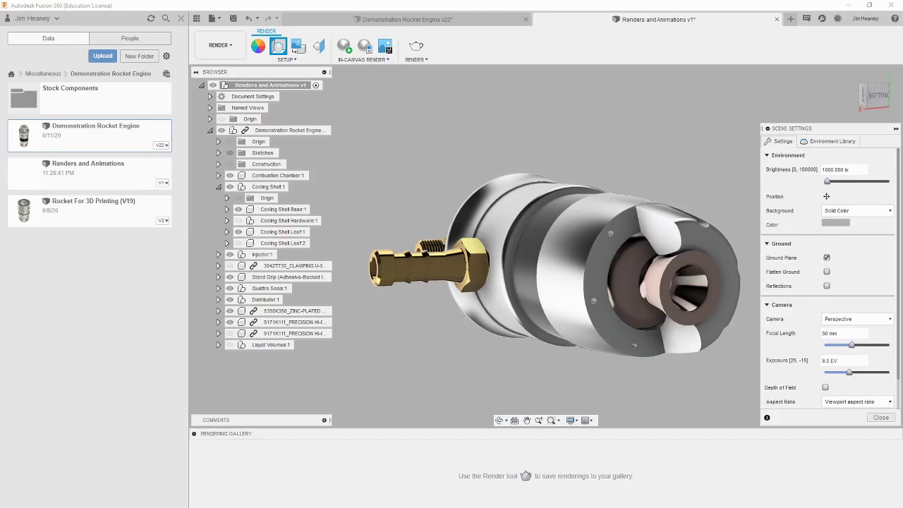
left_click_drag(827, 182, 848, 182)
left_click(844, 170)
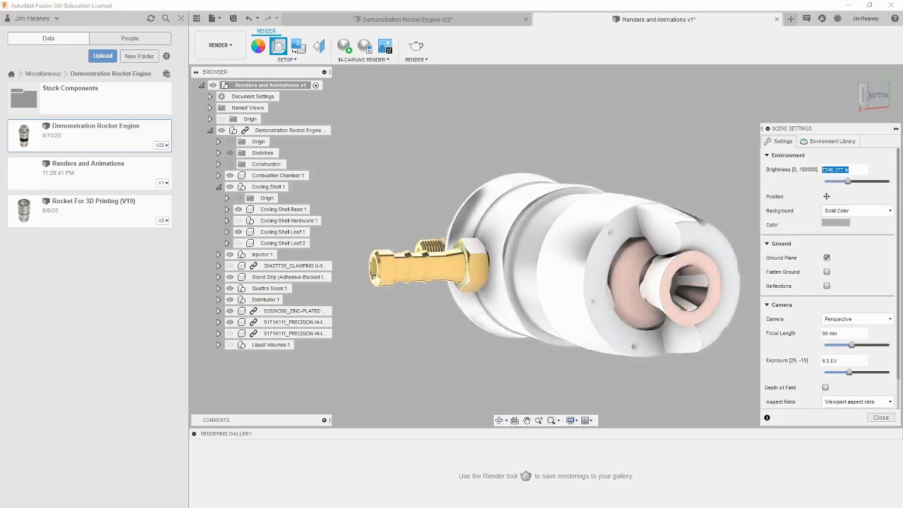
type("1000")
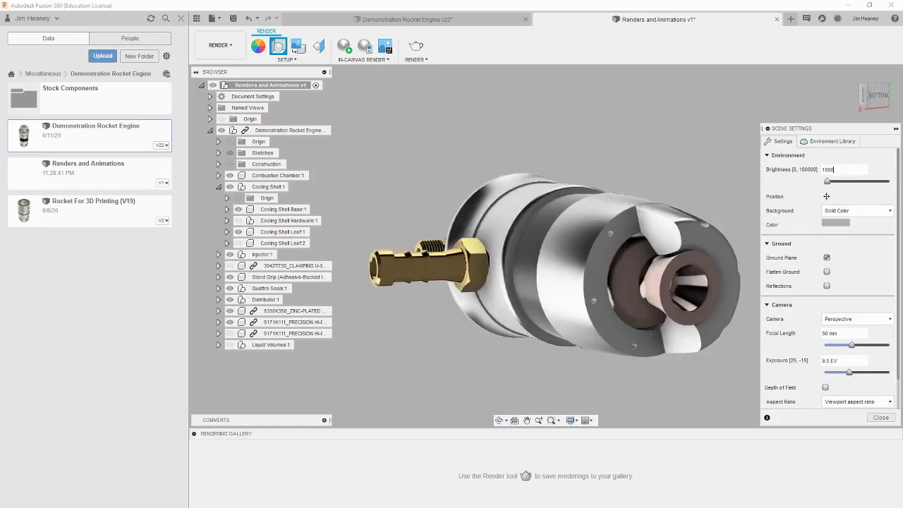
Rotate the scene's lighting environment to about -132 degrees
left_click(826, 196)
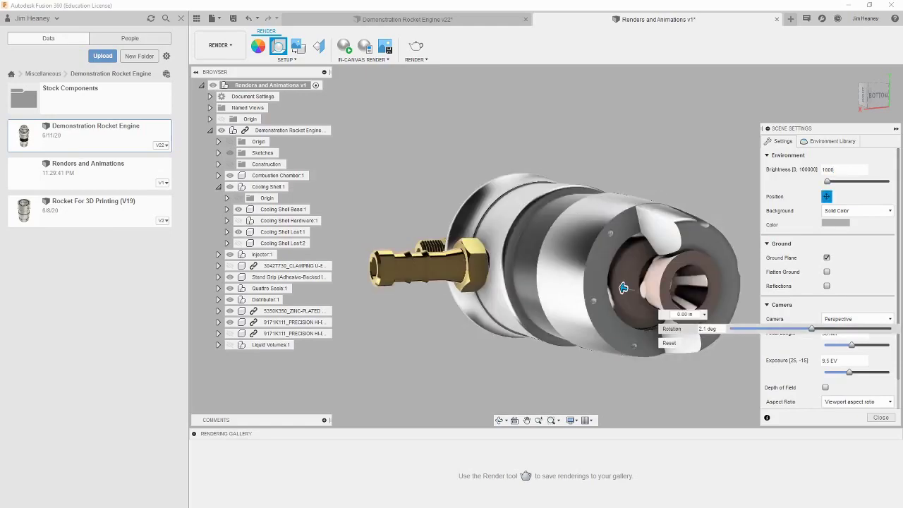
left_click_drag(811, 328, 831, 328)
left_click_drag(624, 288, 623, 287)
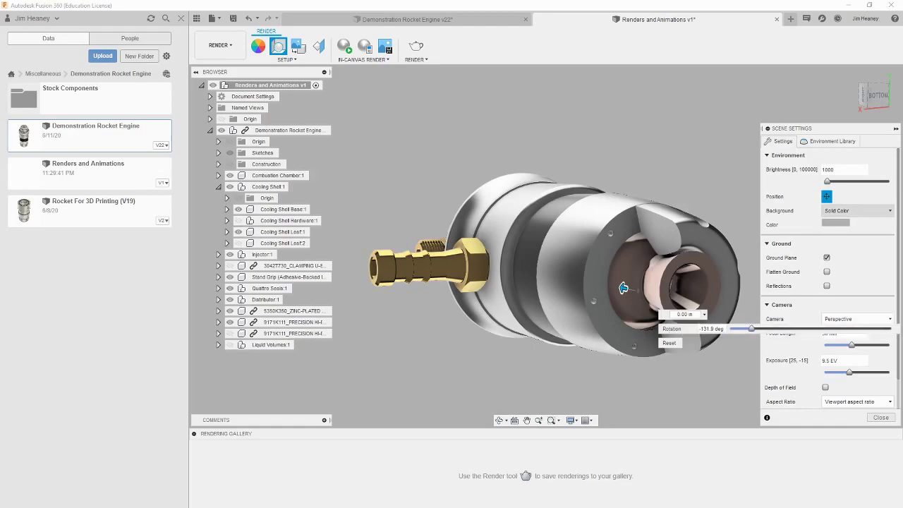
Try the Environment background for the scene, and set the background to a white Solid Color instead
left_click(857, 210)
left_click(849, 223)
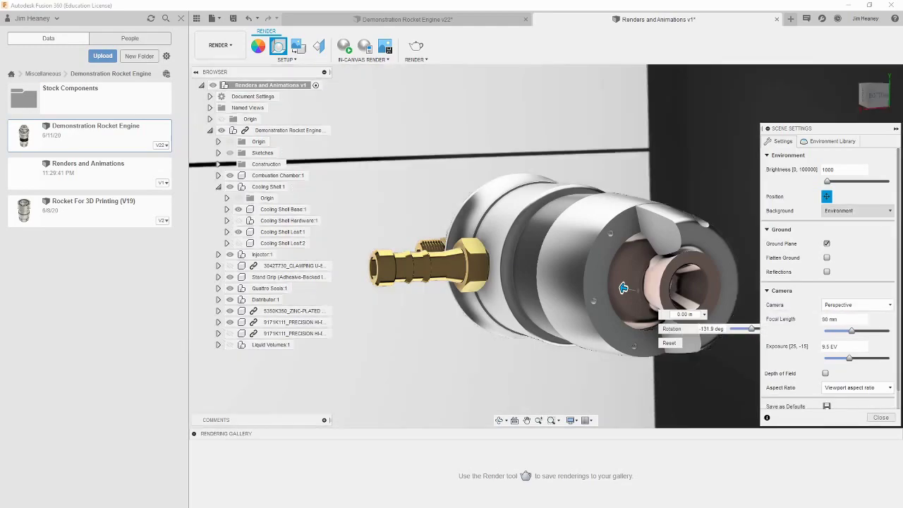
left_click(858, 210)
left_click(841, 233)
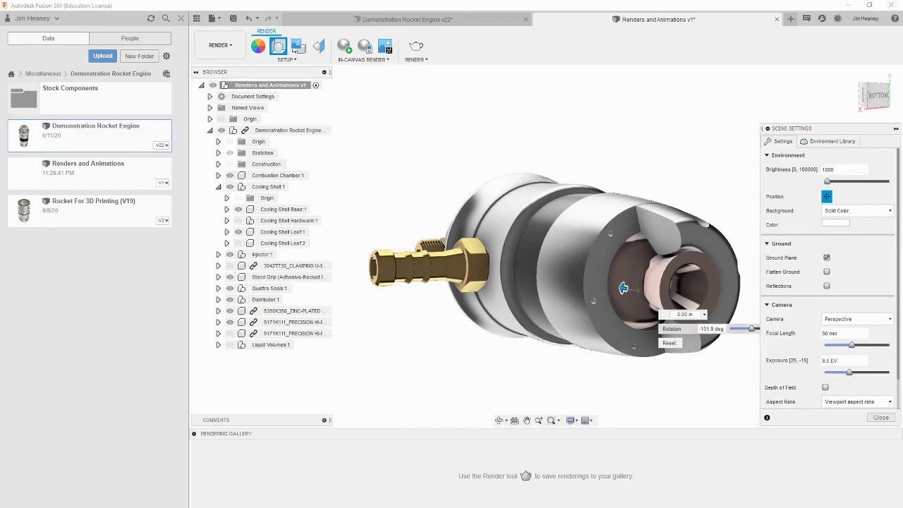
Turn off the ground plane in the scene settings
left_click(704, 315)
left_click(684, 335)
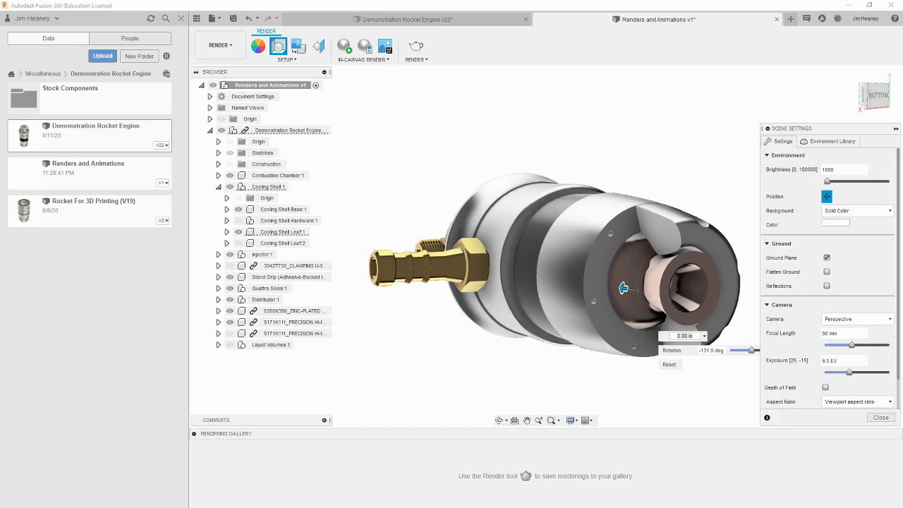
left_click(827, 257)
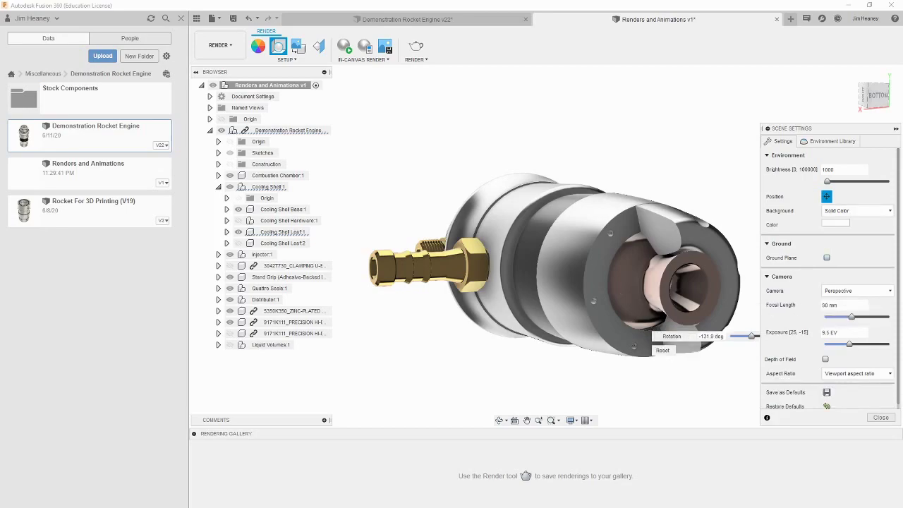
Set the scene camera's aspect ratio to 16:9 Widescreen
scroll(882, 345, "down", 1)
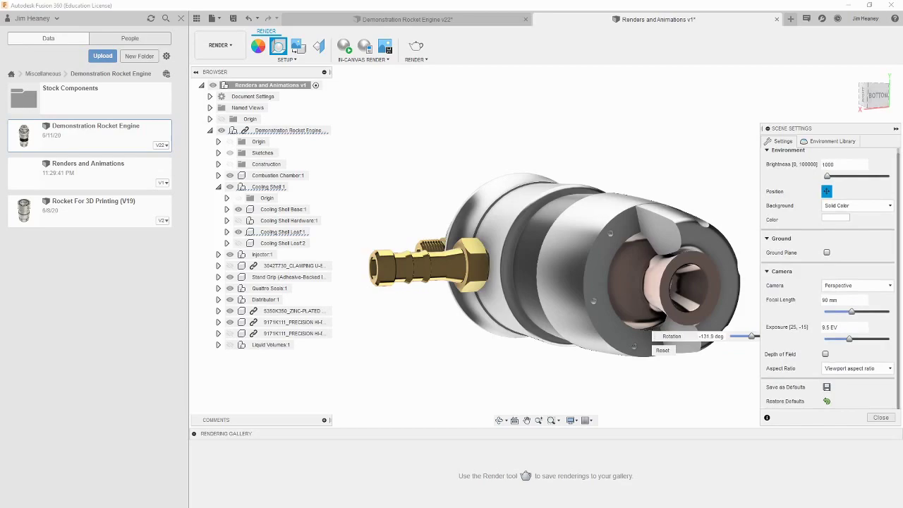
left_click(857, 368)
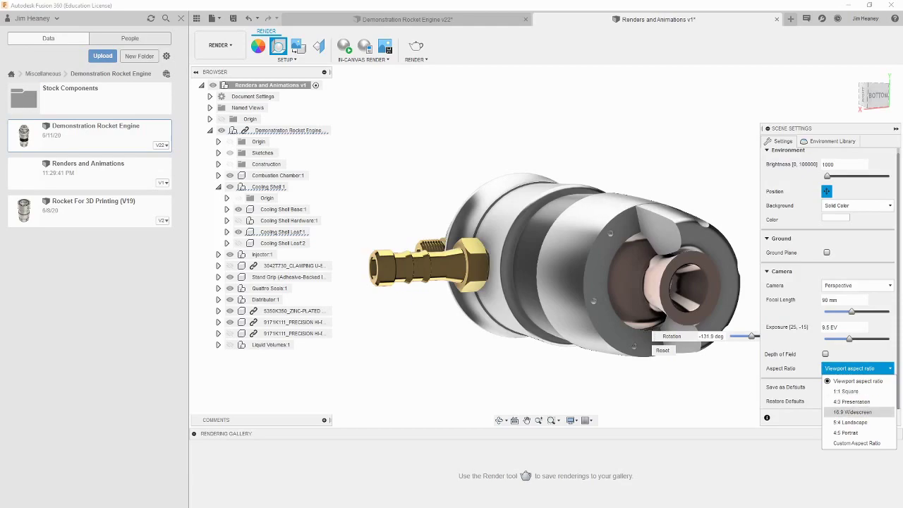
left_click(852, 411)
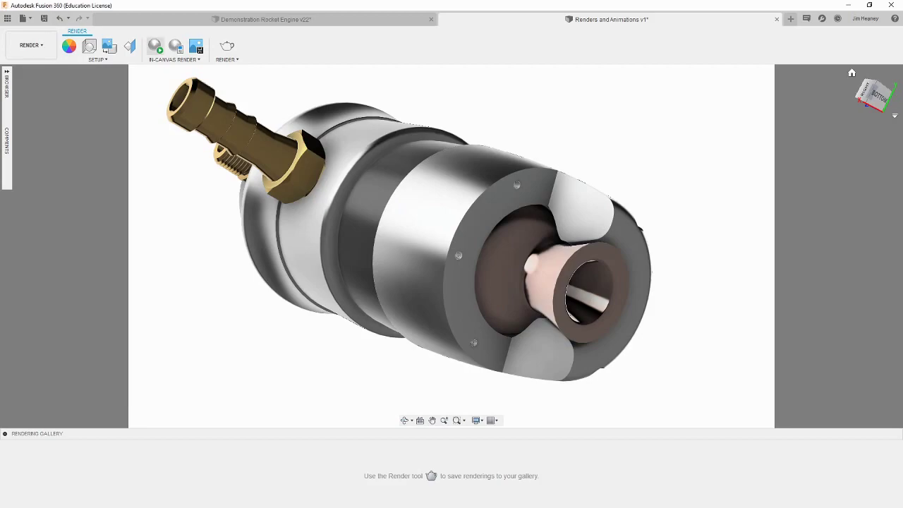
Start an in-canvas render of the engine, adjust the viewing angle, and set the render quality to Infinite
left_click(154, 47)
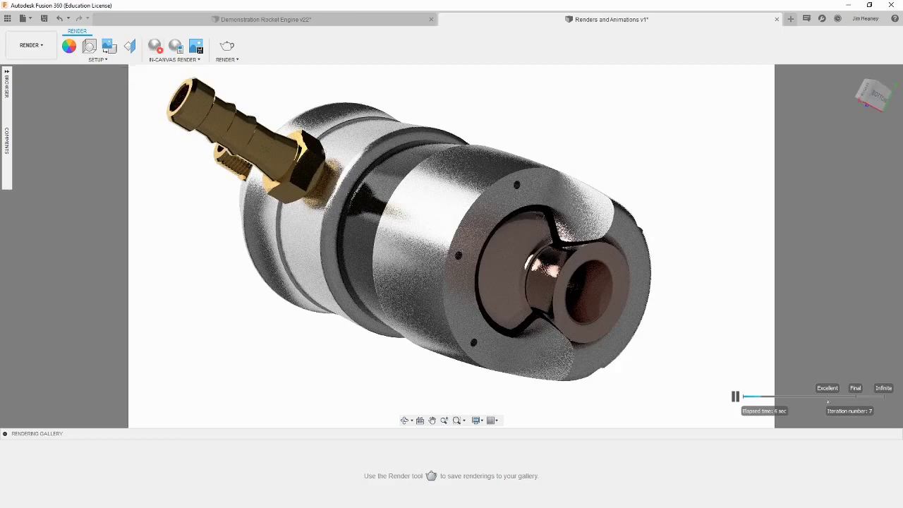
left_click(404, 420)
left_click_drag(381, 247, 419, 242)
key("Escape")
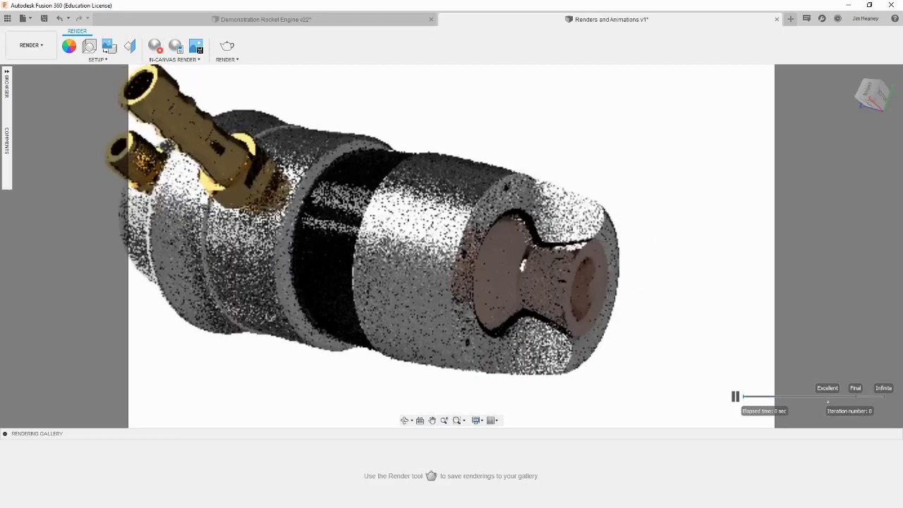
middle_click_drag(419, 242, 378, 247, "shift")
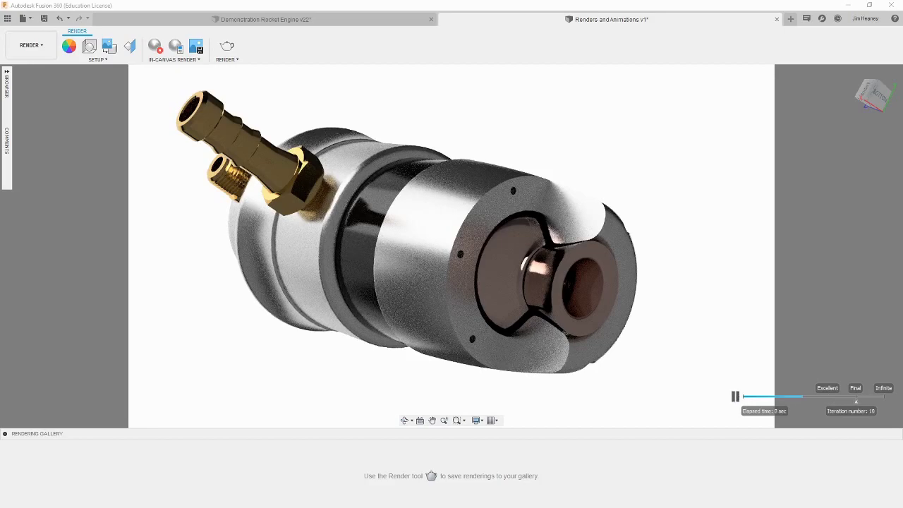
left_click(883, 388)
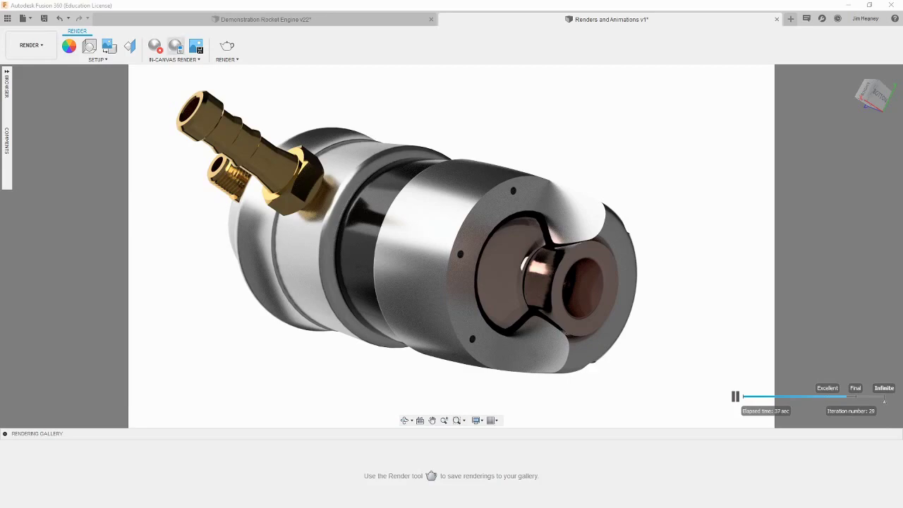
Save the in-canvas render at the current document window size as a PNG named "render test" in the computer's Downloads folder
left_click(197, 45)
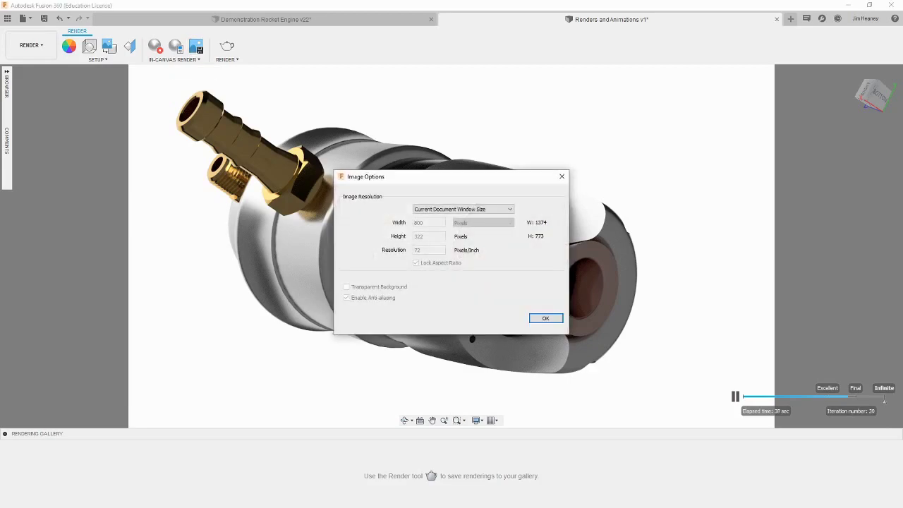
key("Return")
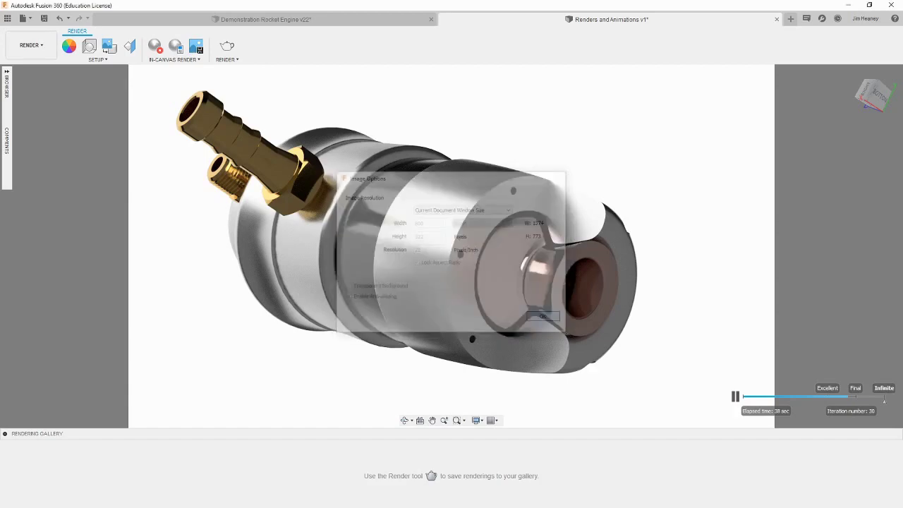
type("render test")
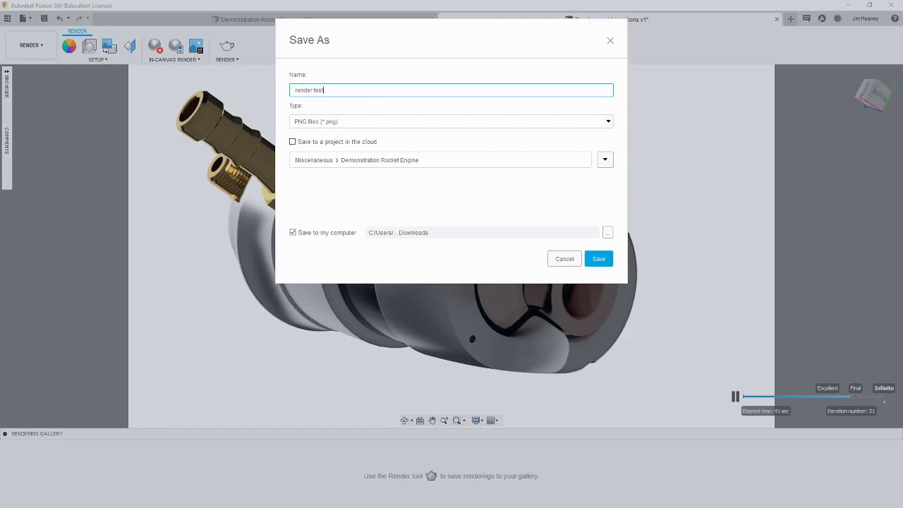
left_click(292, 142)
key("Return")
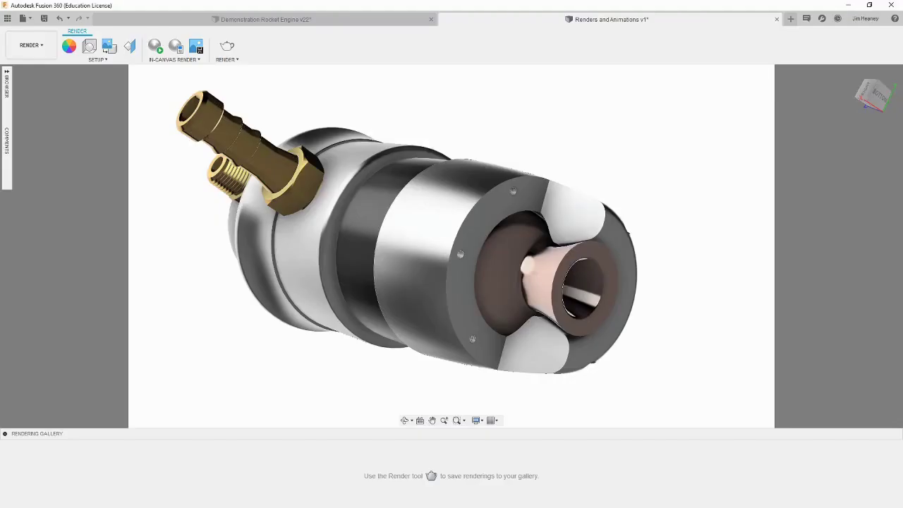
Switch to the Design workspace and show the Cooling Shell Leaf:2 and Cooling Shell Hardware components
left_click(31, 45)
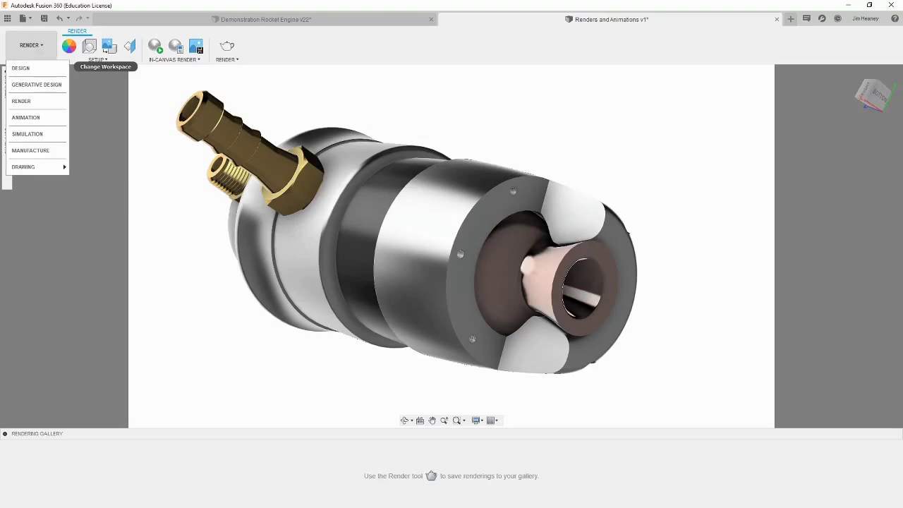
left_click(21, 68)
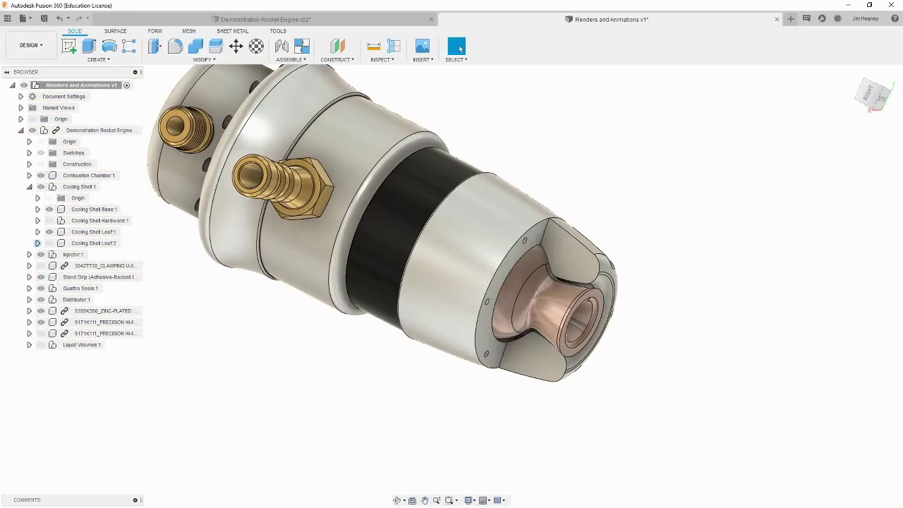
left_click(38, 243)
left_click(49, 243)
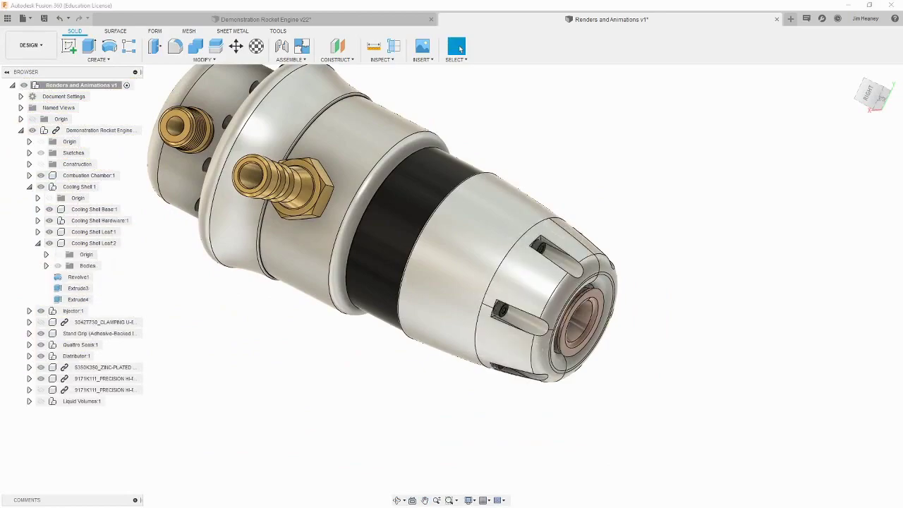
Hide the Cooling Shell, Stand Grip and Combustion Chamber components of the engine
left_click(41, 186)
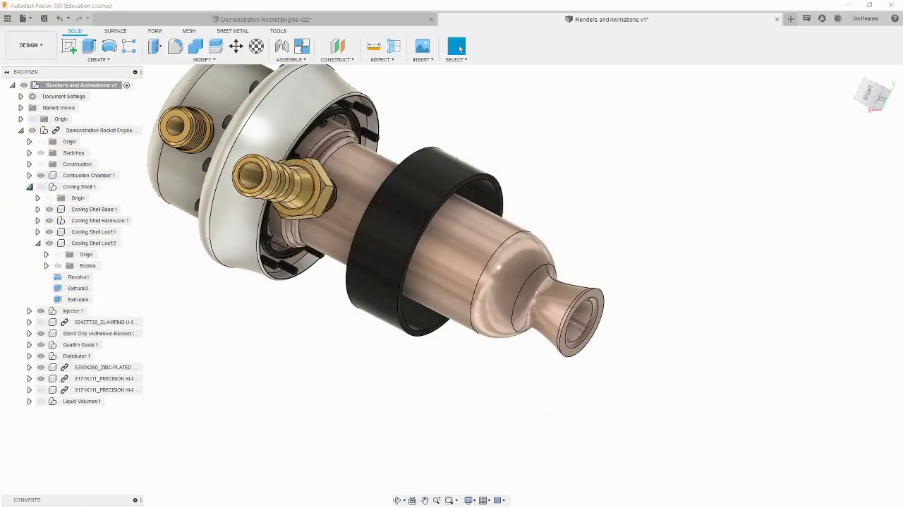
left_click(29, 186)
left_click(99, 220)
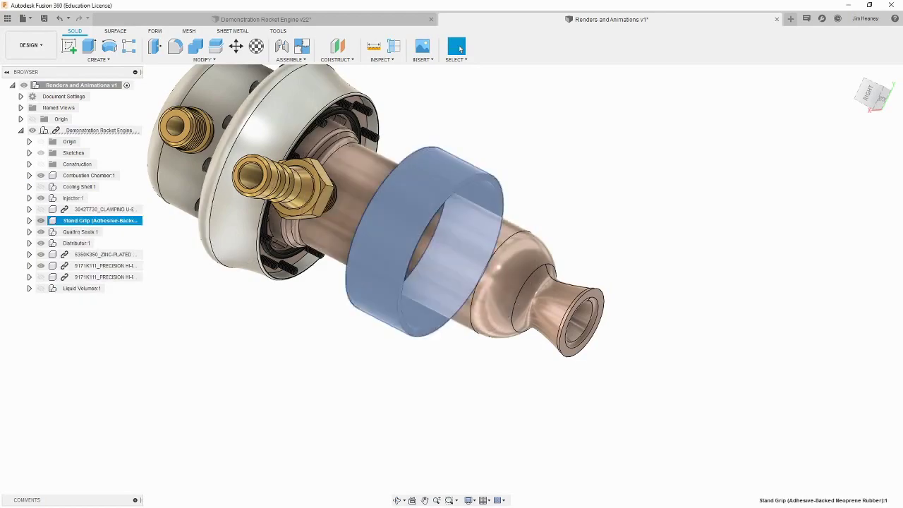
left_click(41, 220)
left_click(93, 175)
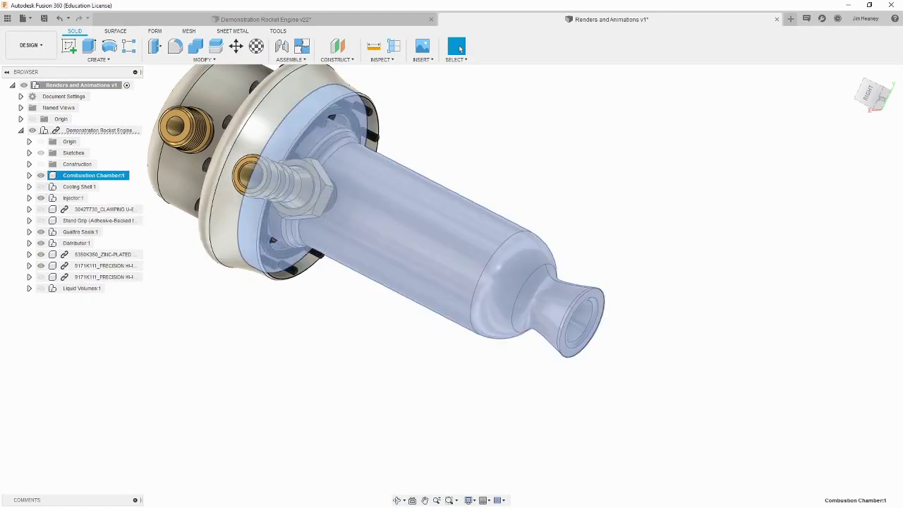
left_click(41, 175)
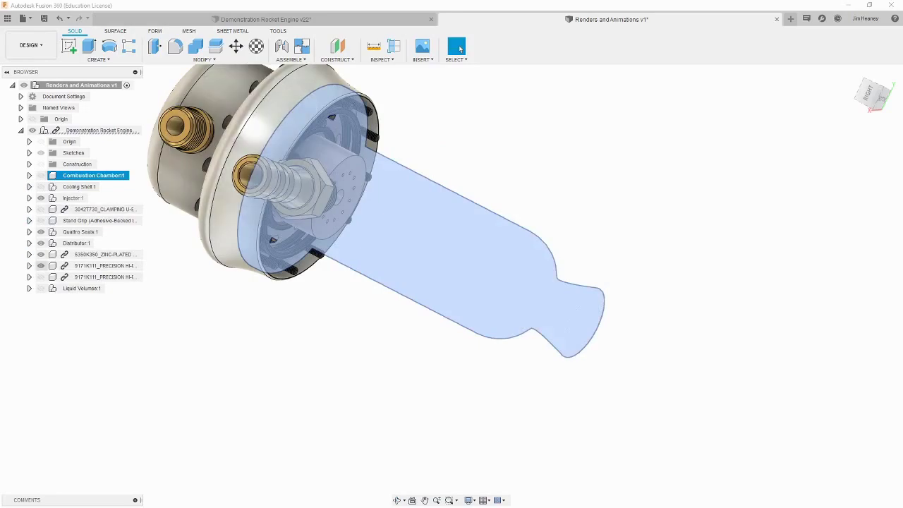
Hide the 5350K350 zinc-plated and 9171K111 precision fittings and the Distributor component
left_click(41, 254)
left_click(41, 265)
key("Escape")
middle_click_drag(339, 198, 373, 206)
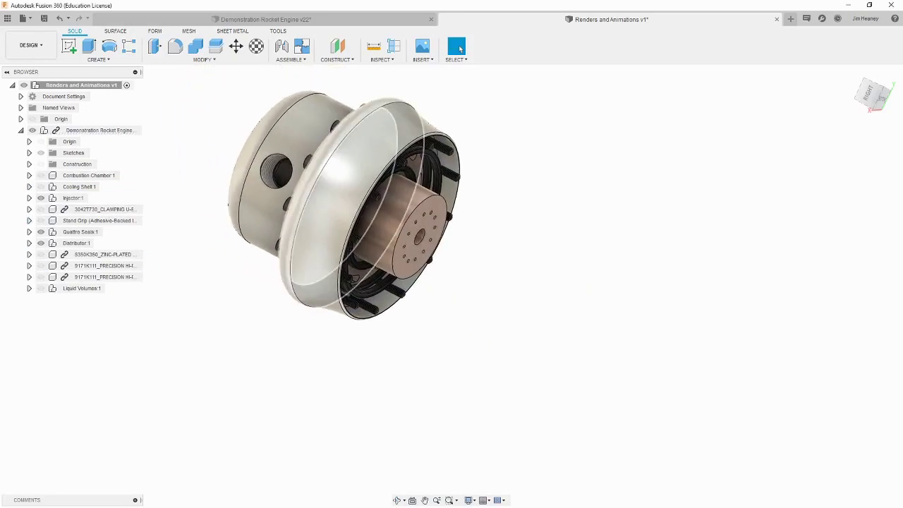
left_click(41, 242)
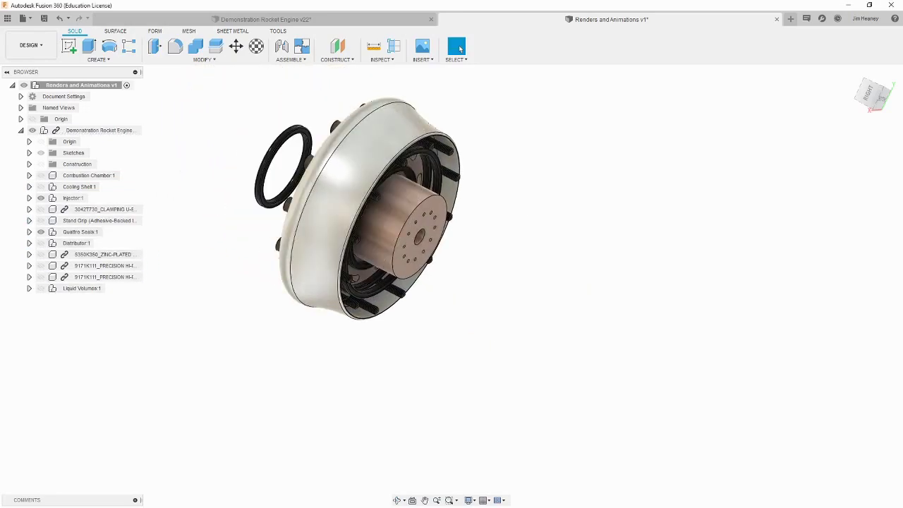
Hide the loose Quattro O-Ring #18 behind the injector assembly, within the Quattro Seals group
middle_click_drag(212, 198, 305, 176, "shift")
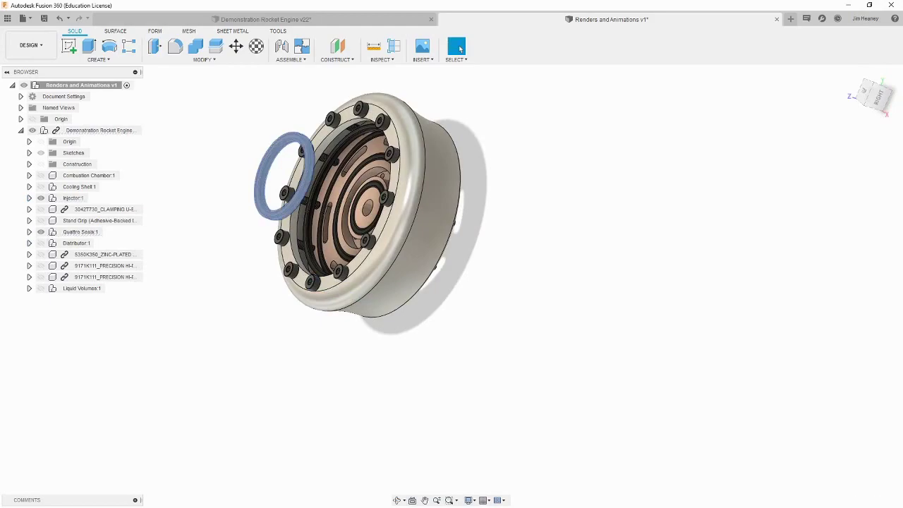
left_click(29, 232)
left_click(99, 322)
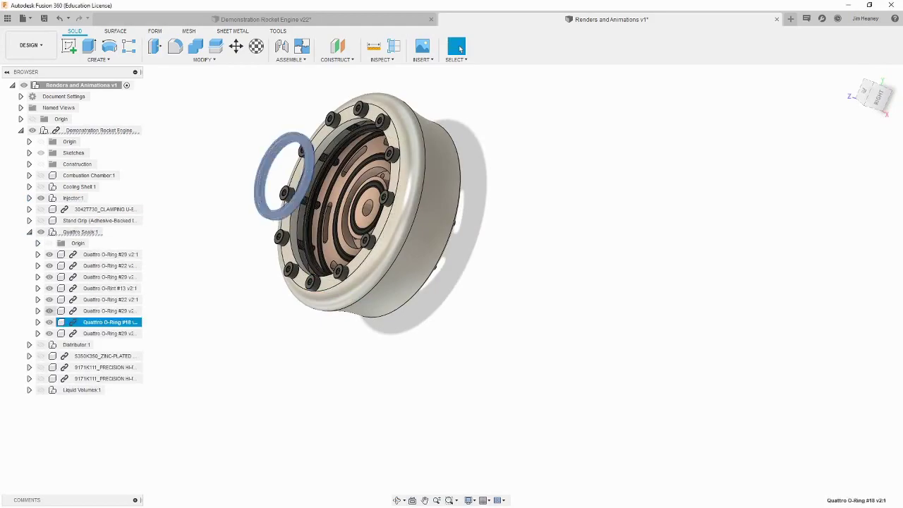
left_click(49, 322)
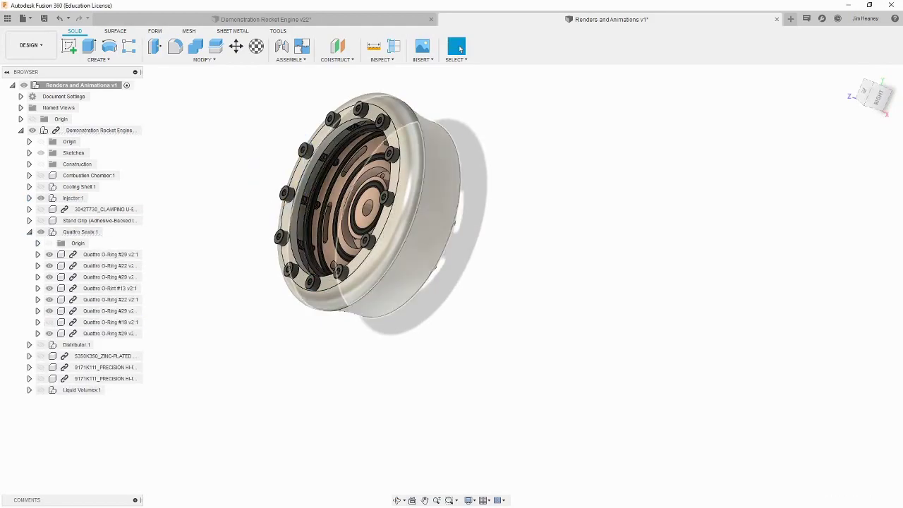
Move the Injector Hardware component, holding all the bolts, about 4.10 in along Z out of the assembly cover
middle_click_drag(368, 207, 408, 272)
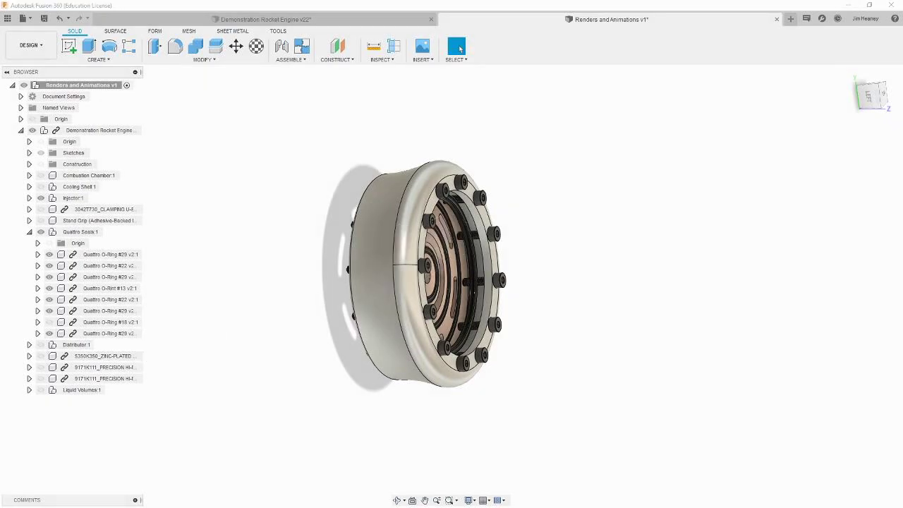
left_click(236, 46)
left_click(859, 141)
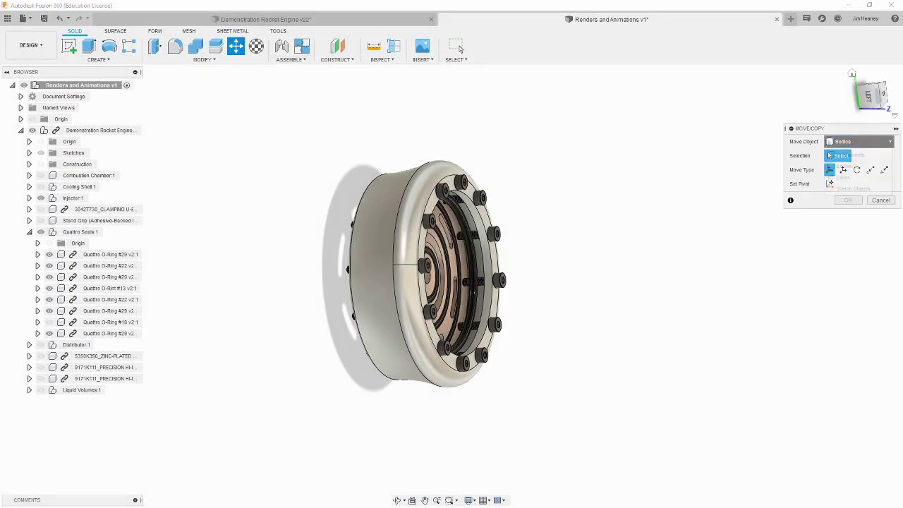
left_click(853, 155)
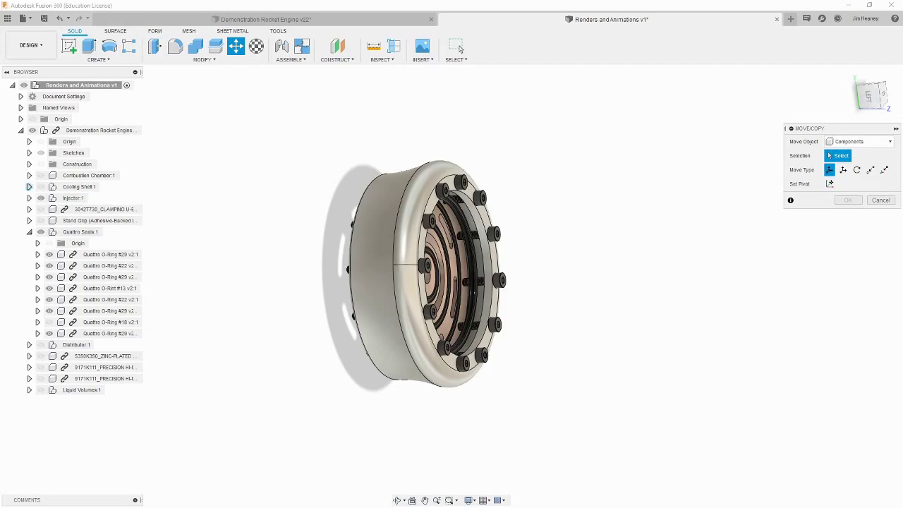
left_click(29, 198)
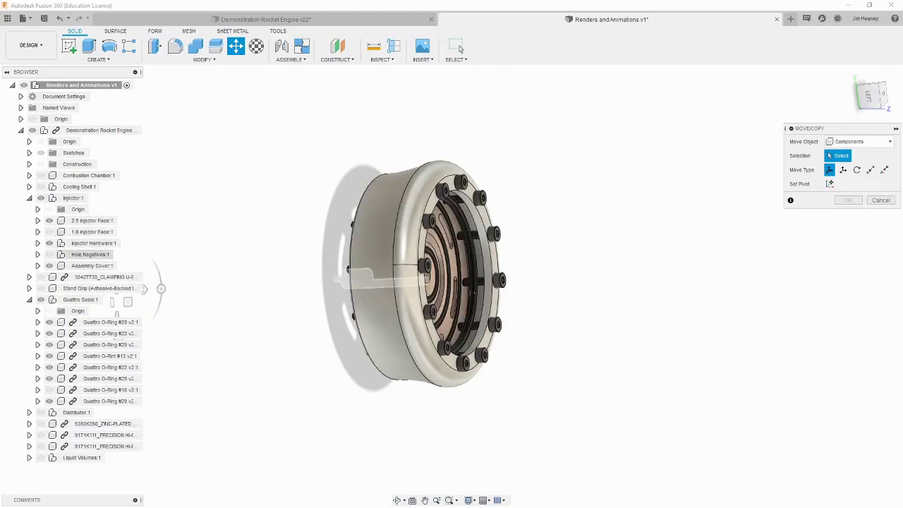
left_click(92, 265)
left_click(94, 242)
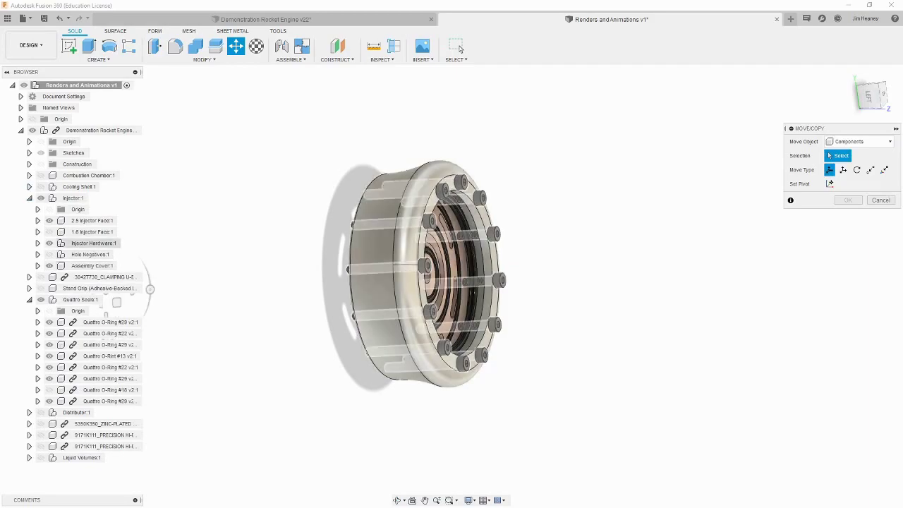
left_click(94, 243)
middle_click_drag(423, 274, 465, 273)
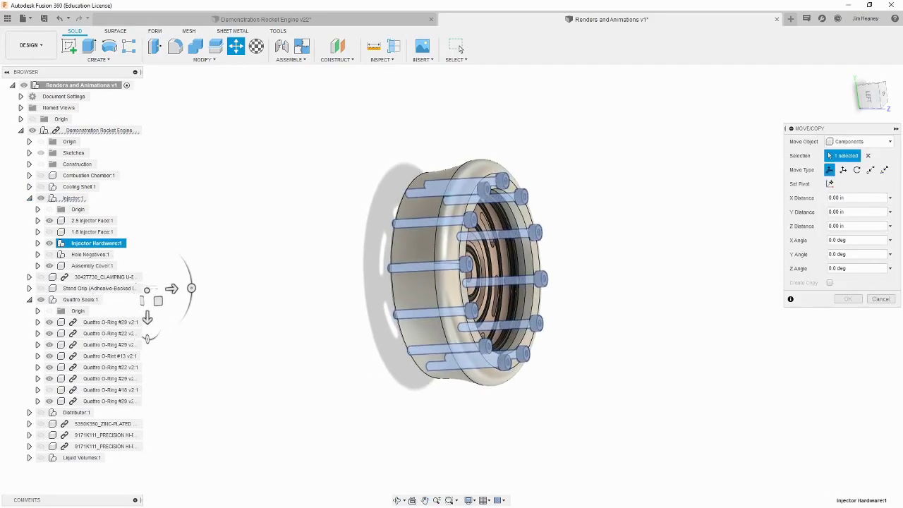
left_click_drag(171, 288, 489, 271)
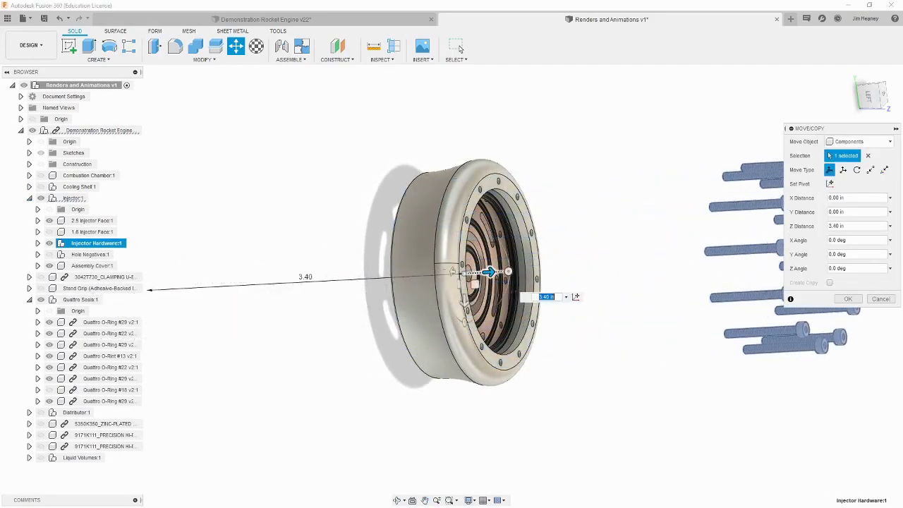
scroll(328, 232, "down", 3)
middle_click_drag(327, 232, 275, 261)
left_click_drag(399, 293, 448, 290)
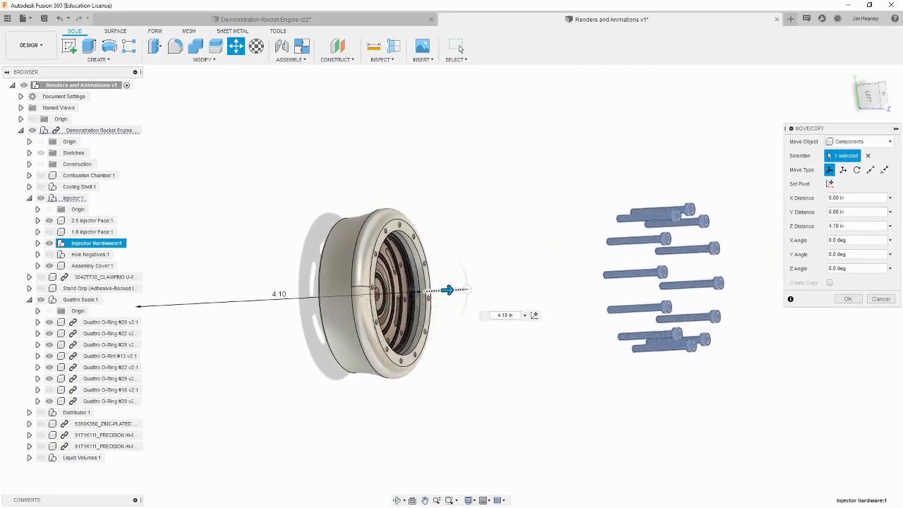
key("Return")
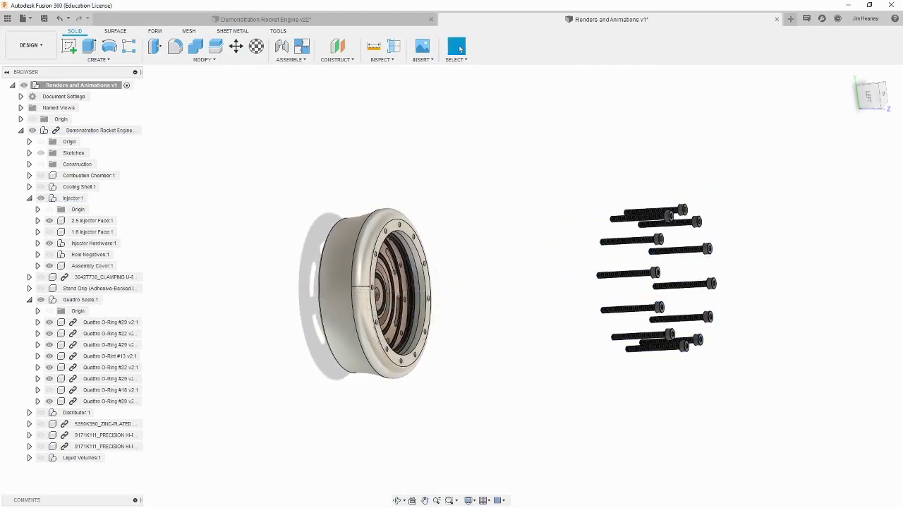
Move the Assembly Cover component about 2.20 in along Z, between the injector face and the bolts
left_click(410, 282)
left_click(236, 46)
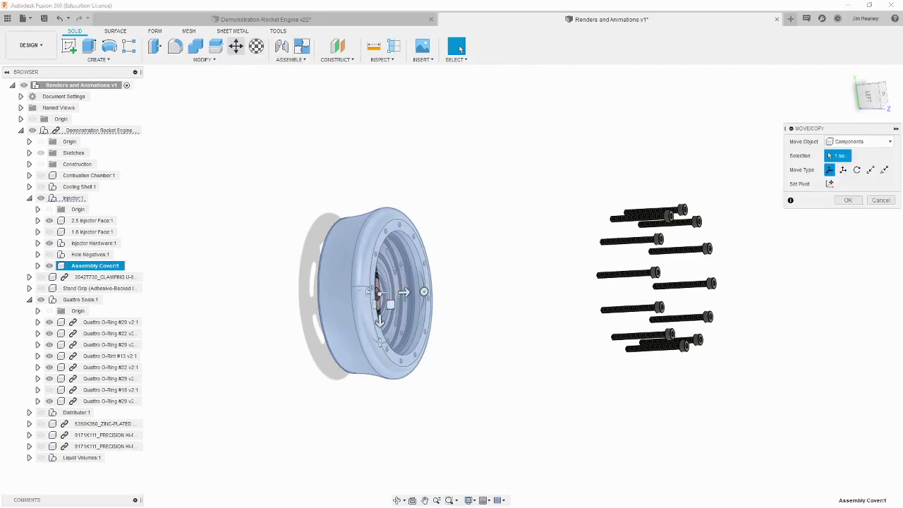
left_click_drag(403, 292, 653, 308)
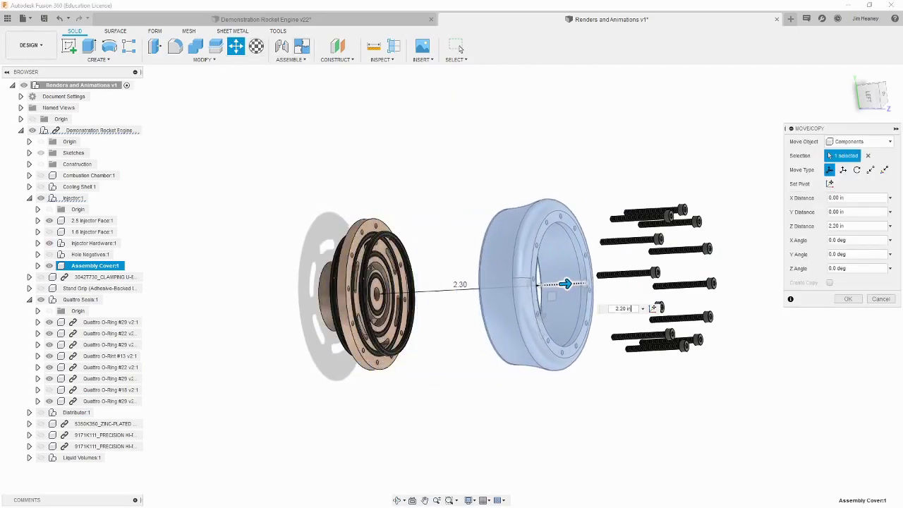
left_click(848, 298)
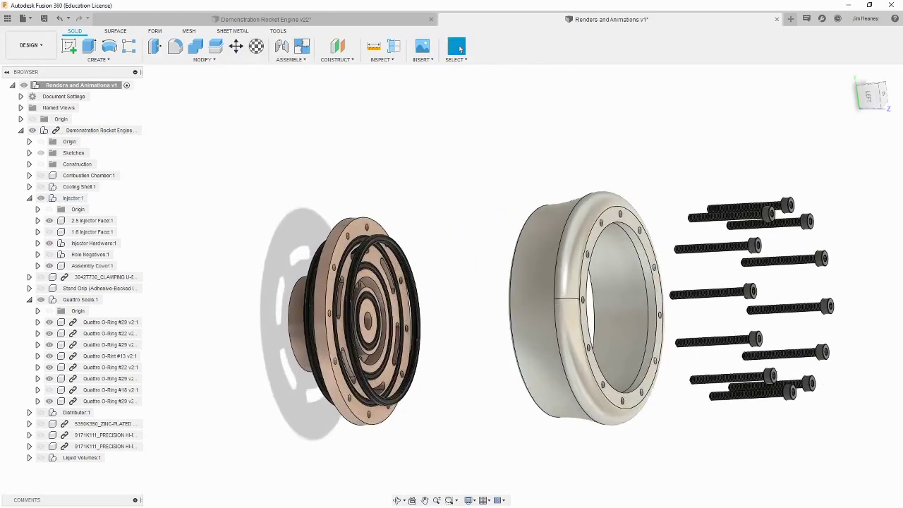
Move the two #29 O-rings, the #13 and the #22 on the injector's front side together 0.70 in along X
left_click(372, 245)
scroll(371, 250, "up", 4)
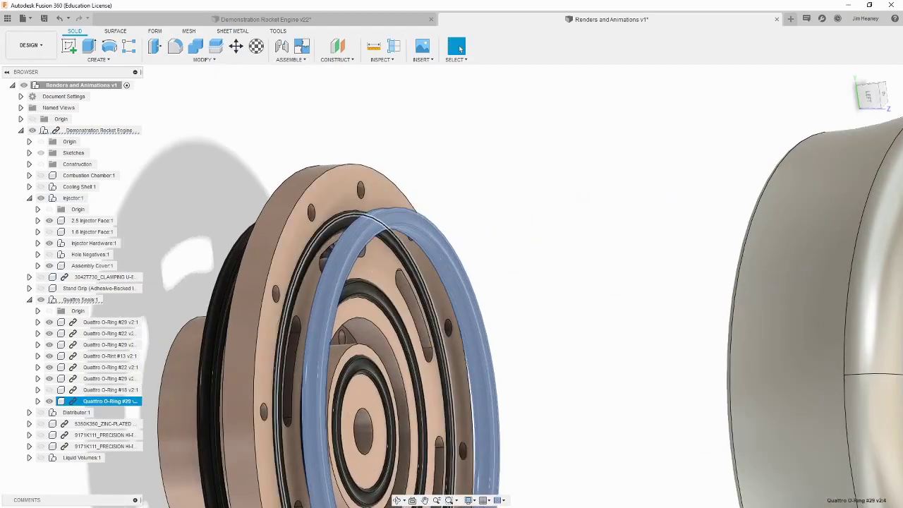
left_click(405, 256, "ctrl")
left_click(374, 295, "ctrl")
left_click(374, 367, "ctrl")
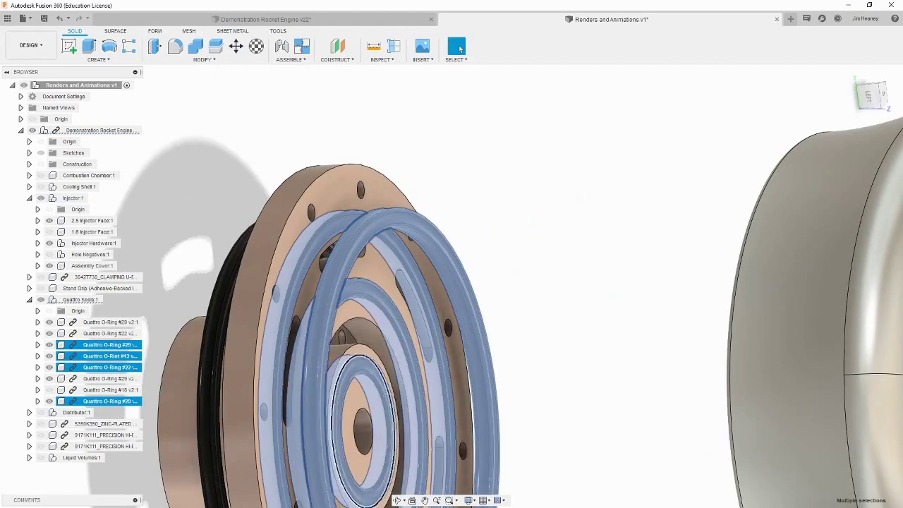
scroll(423, 219, "down", 3)
left_click(235, 47)
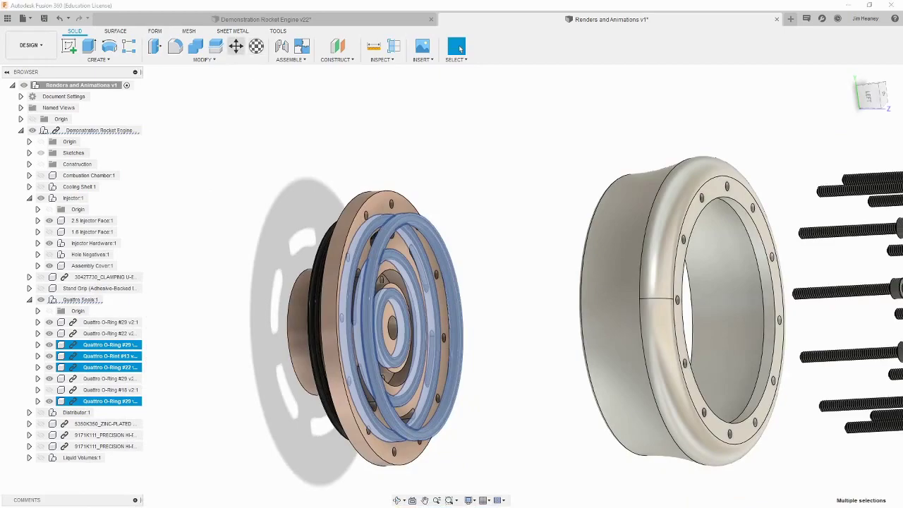
left_click_drag(438, 325, 524, 321)
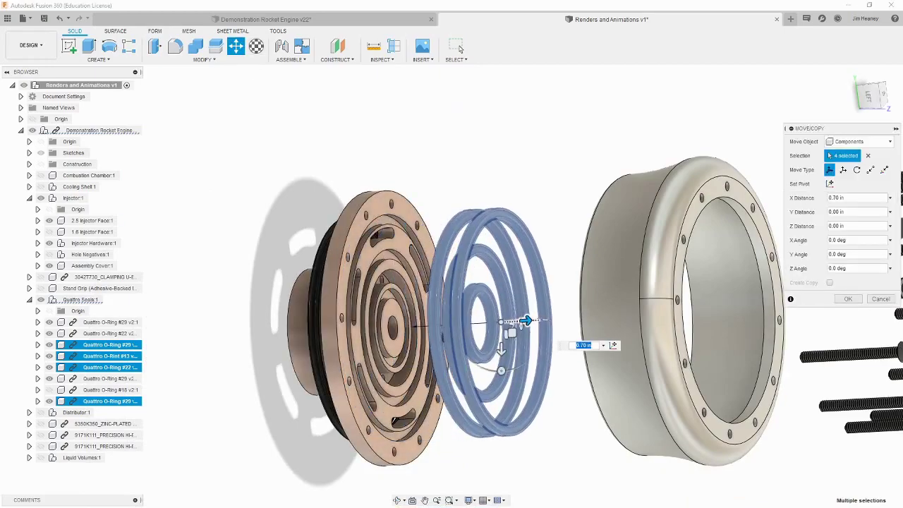
left_click(459, 48)
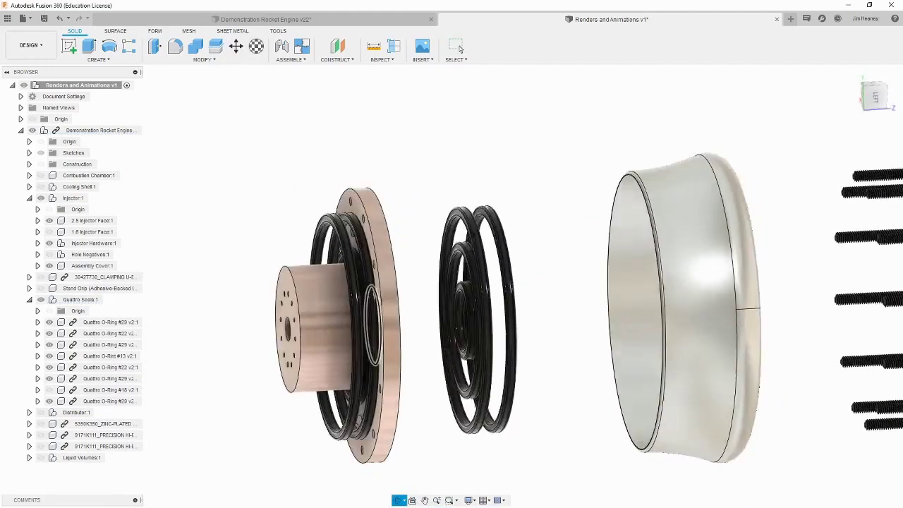
Hide the two #29 O-rings and the #22 O-ring on the nozzle side of the injector face
left_click(98, 322)
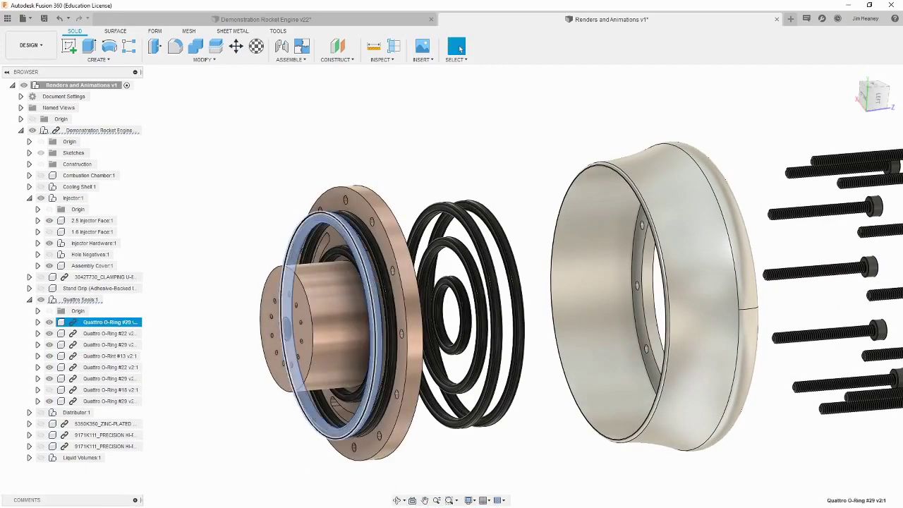
left_click(48, 322)
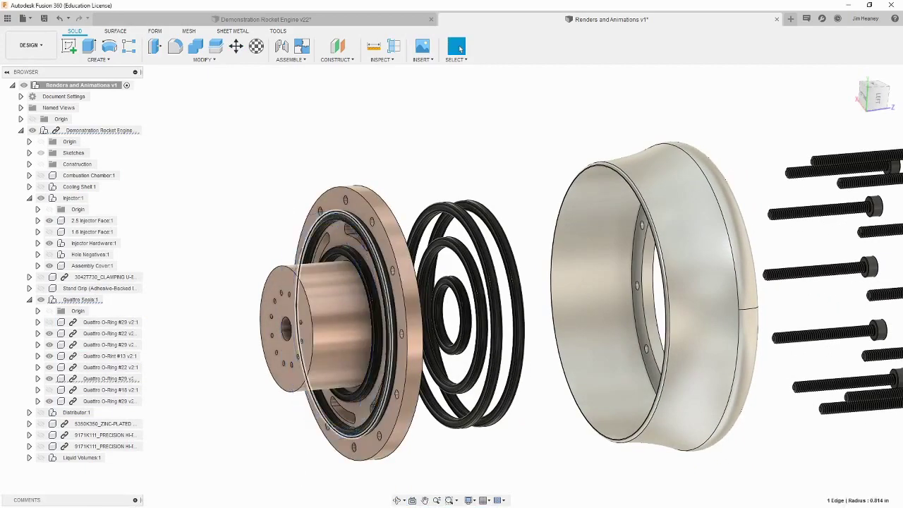
left_click(98, 379)
left_click(48, 379)
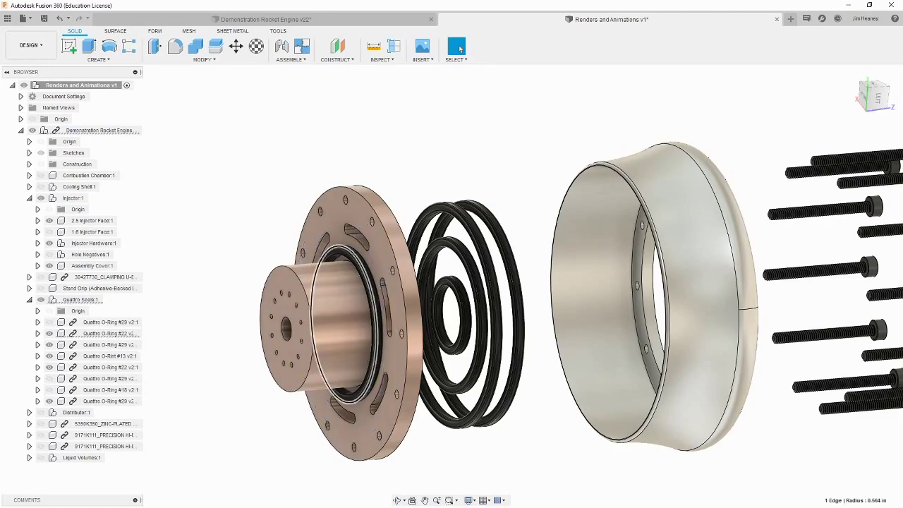
left_click(98, 333)
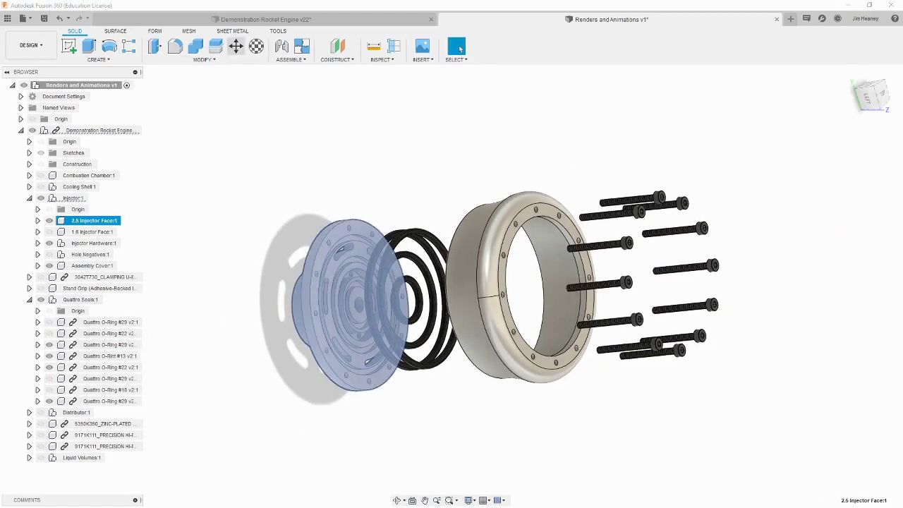
Move the 2.5 Injector Face component farther back along the engine axis, away from the separated O-rings
key("m")
left_click_drag(366, 281, 243, 269)
key("Return")
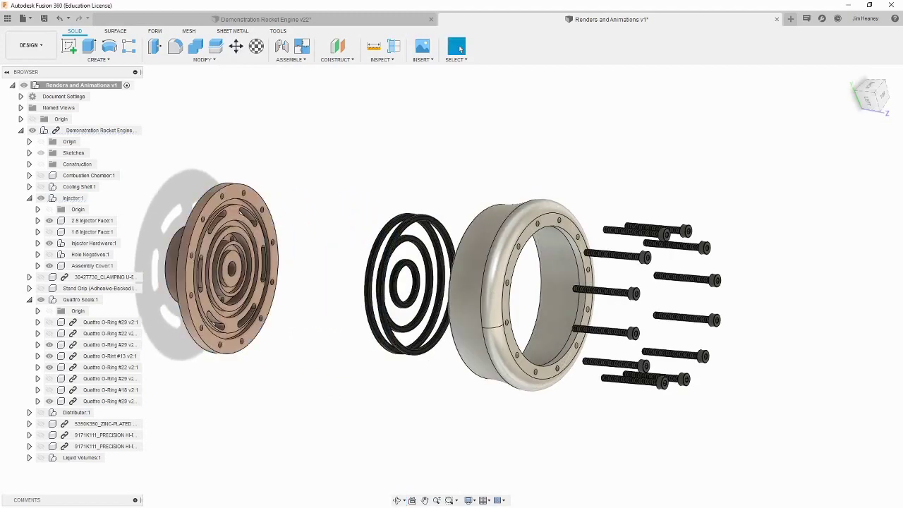
Try to move the #13 O-ring on its own toward the injector face, and undo the move
left_click(453, 281)
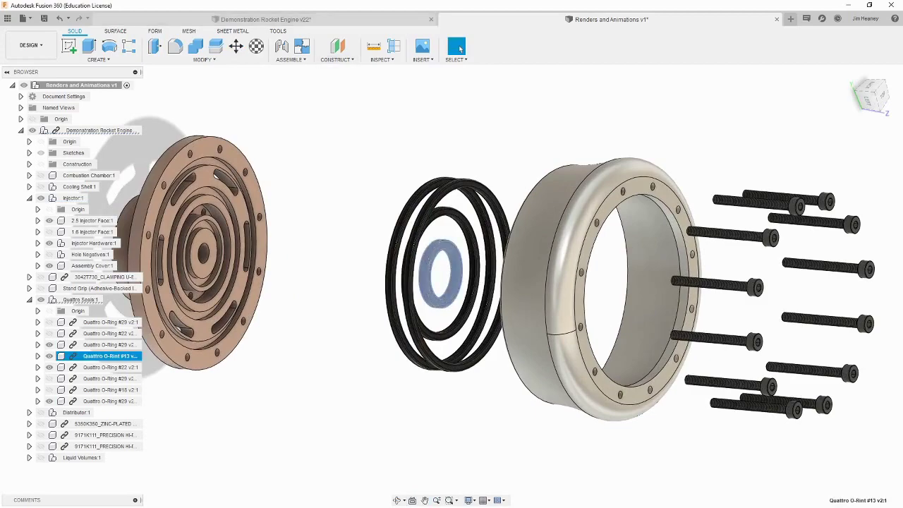
left_click(235, 46)
left_click_drag(460, 273, 283, 260)
left_click(458, 48)
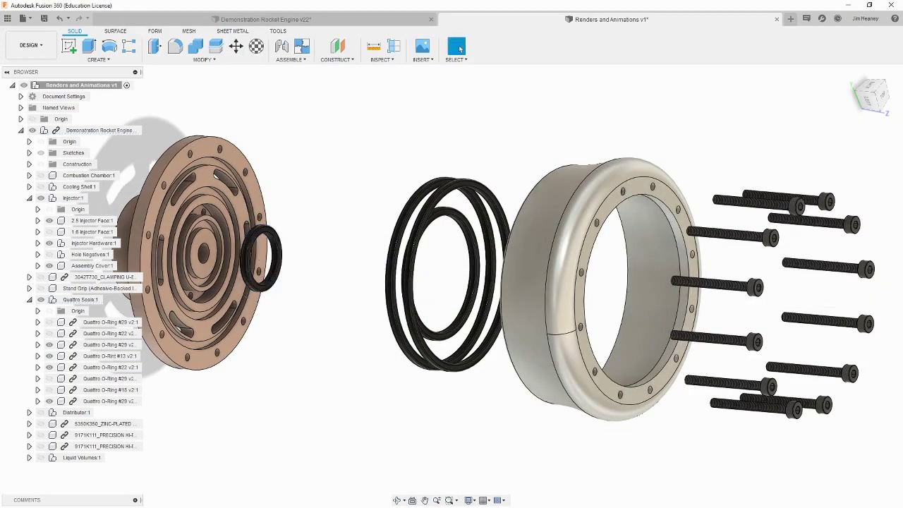
left_click(485, 282)
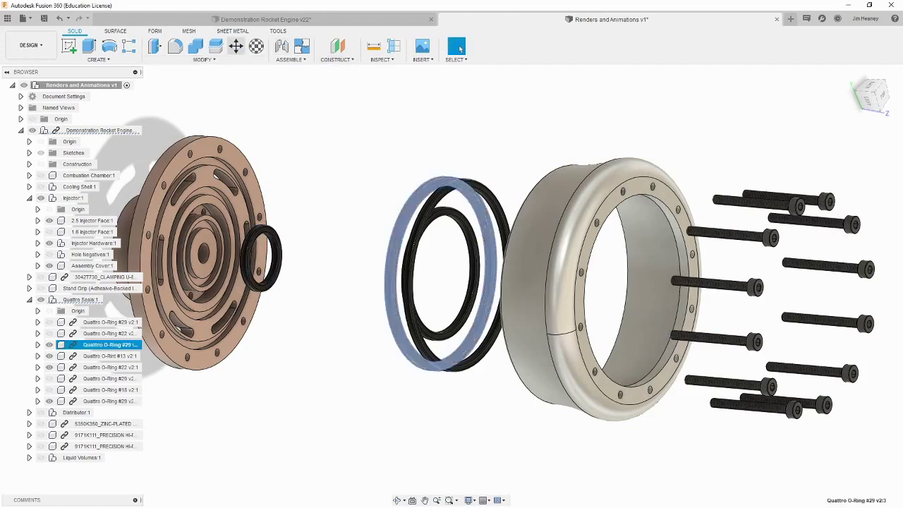
left_click(235, 46)
left_click(458, 47)
key("ctrl+z")
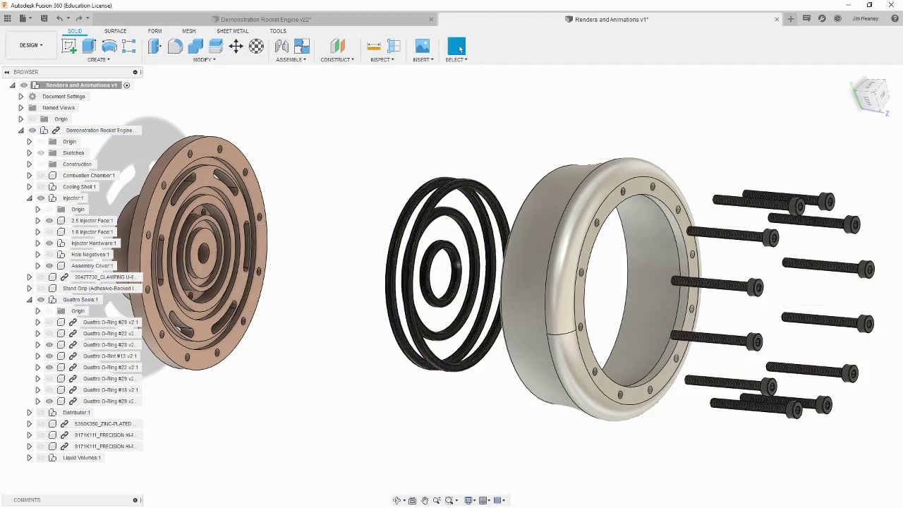
Move the front #29, #13 and #22 O-rings together toward the injector face, and position the other #29 O-ring between them and the cover
left_click(392, 275, "ctrl")
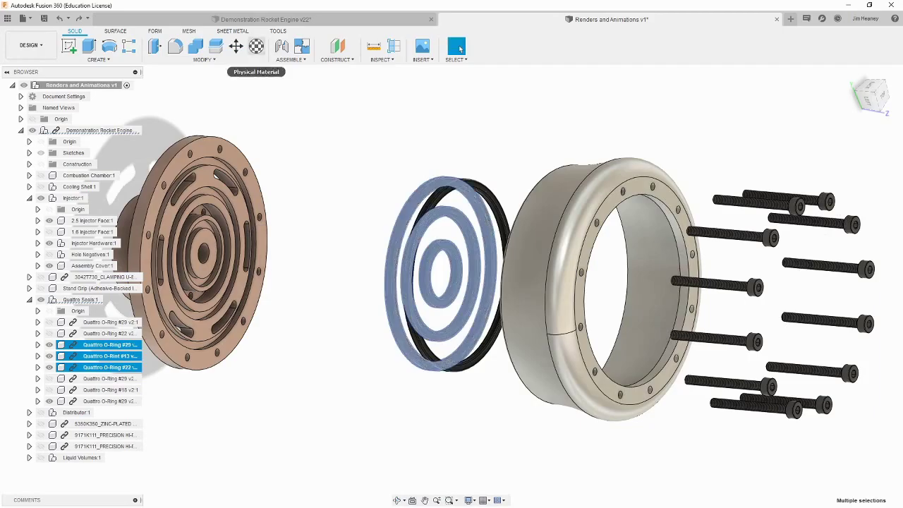
left_click(236, 46)
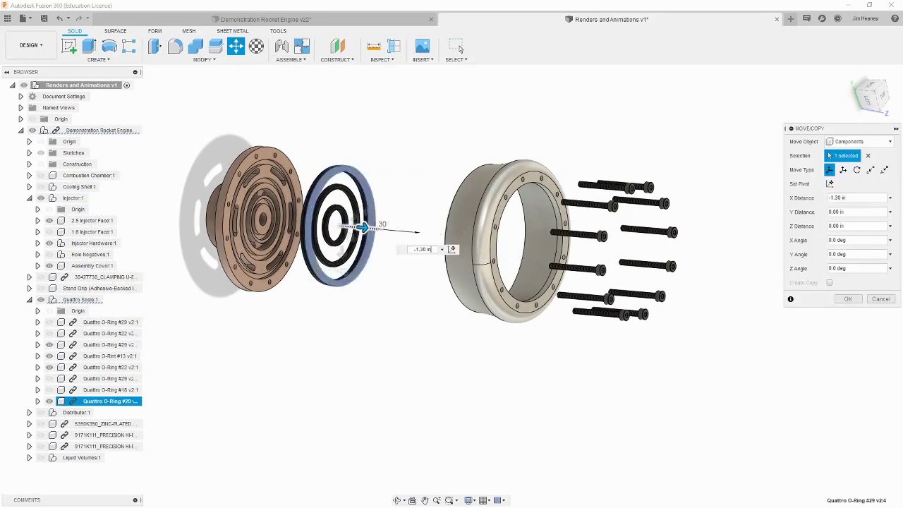
left_click_drag(363, 228, 433, 232)
key("Return")
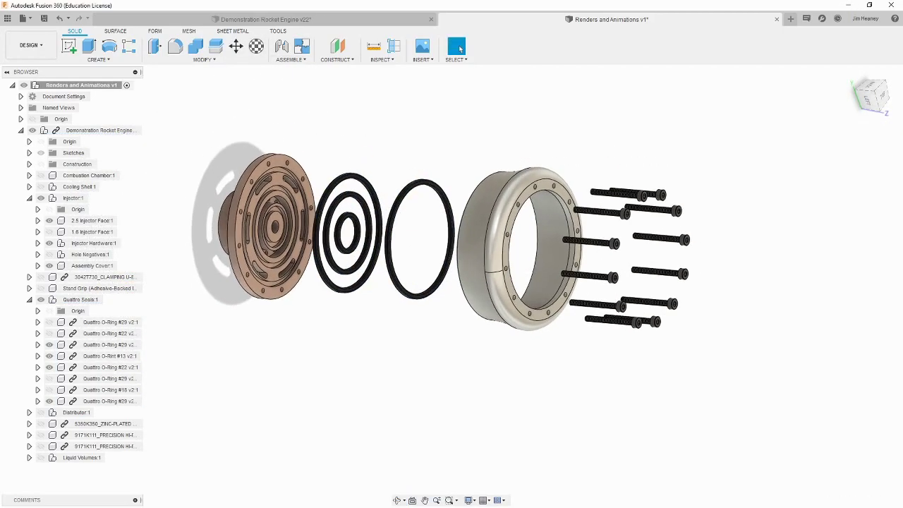
Switch to the Render workspace and set the scene environment's rotation to about 4.2 deg
scroll(437, 239, "up", 2)
middle_click_drag(438, 240, 476, 283, "shift")
left_click(43, 45)
left_click(37, 100)
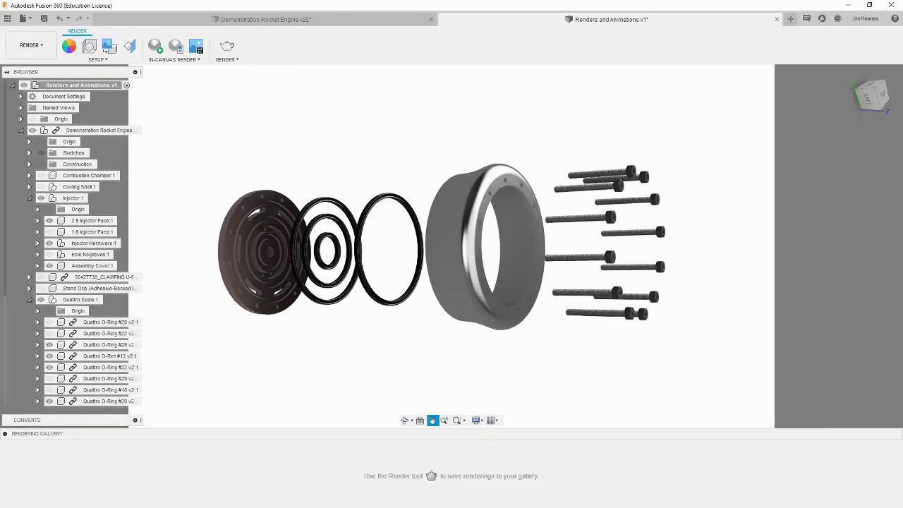
left_click(89, 45)
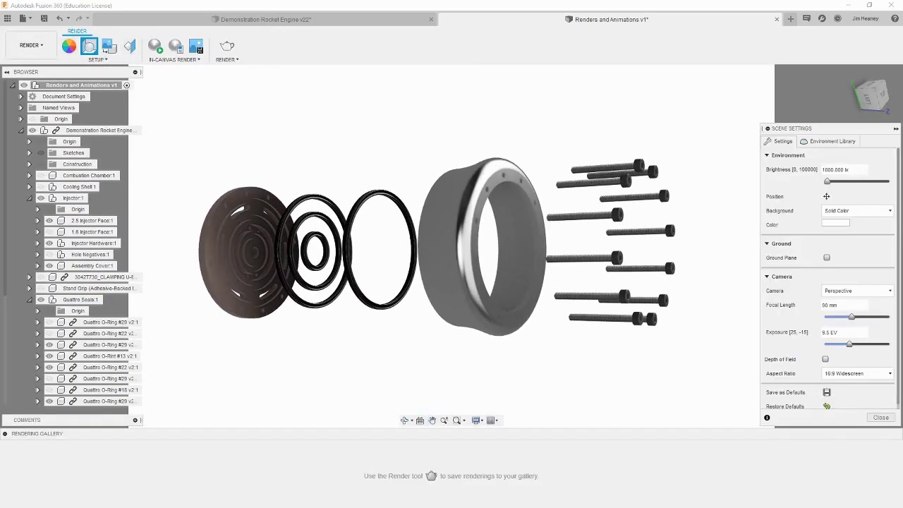
left_click(826, 196)
left_click_drag(363, 278, 394, 278)
key("Return")
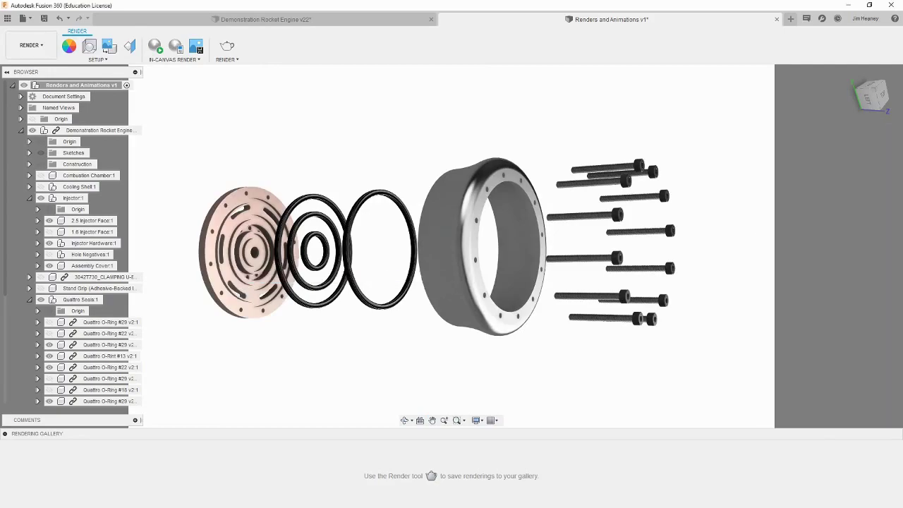
Start an in-canvas render of the exploded injector from an angled view, and set the environment rotation to about -6.3 deg
middle_click_drag(494, 282, 506, 308, "shift")
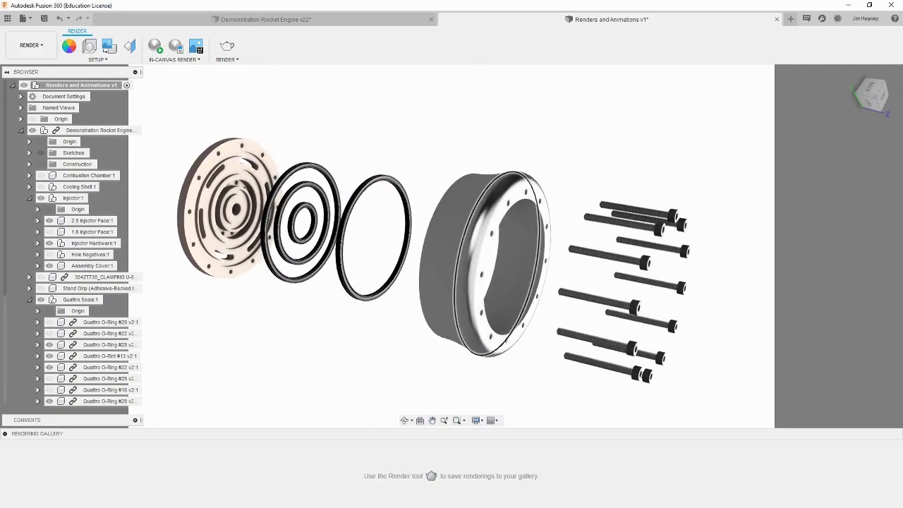
left_click(155, 45)
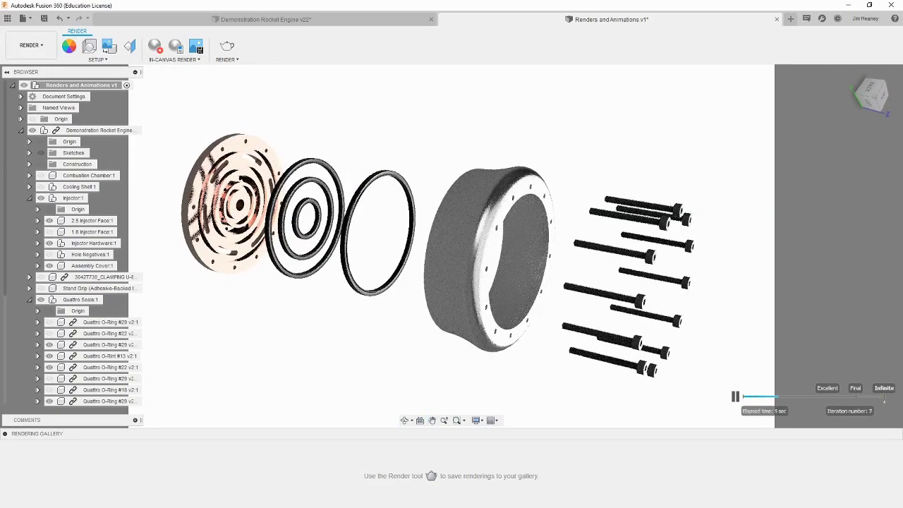
left_click(88, 45)
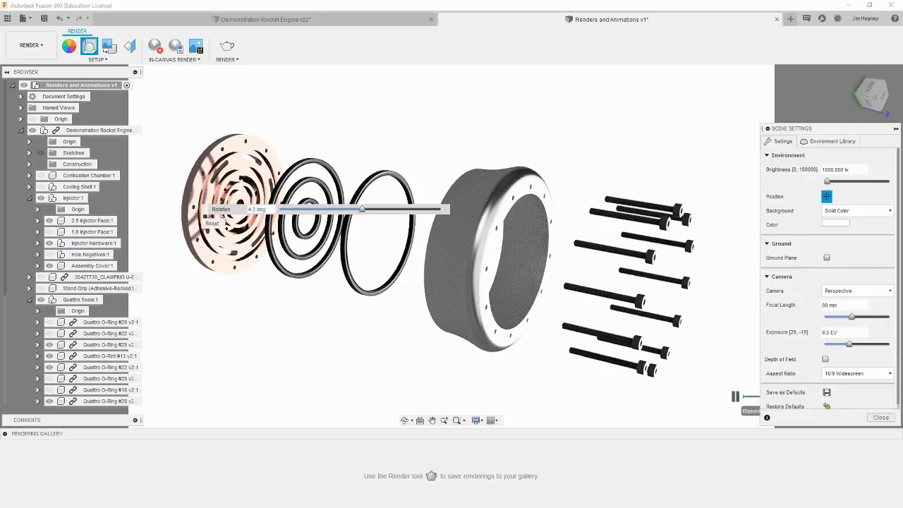
mouse_move(362, 209)
left_mouse_down()
mouse_move(347, 209)
mouse_move(357, 209)
left_mouse_up()
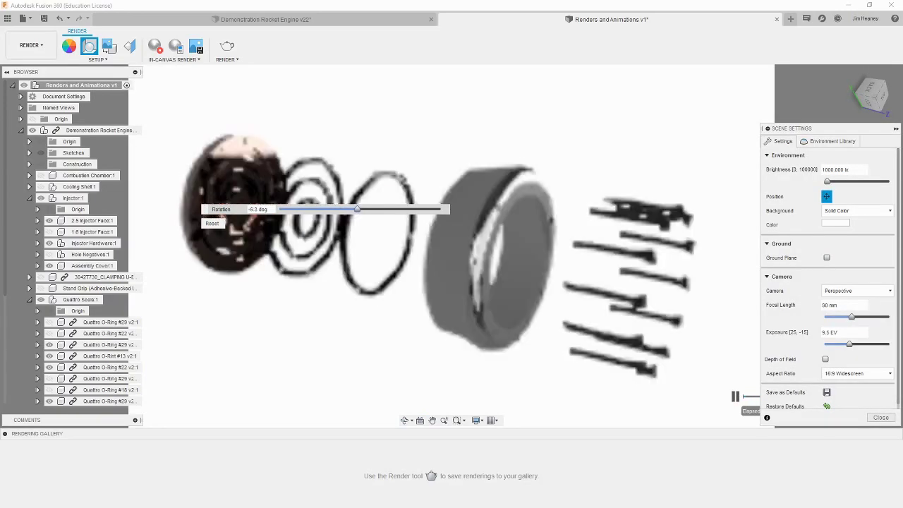
key("Escape")
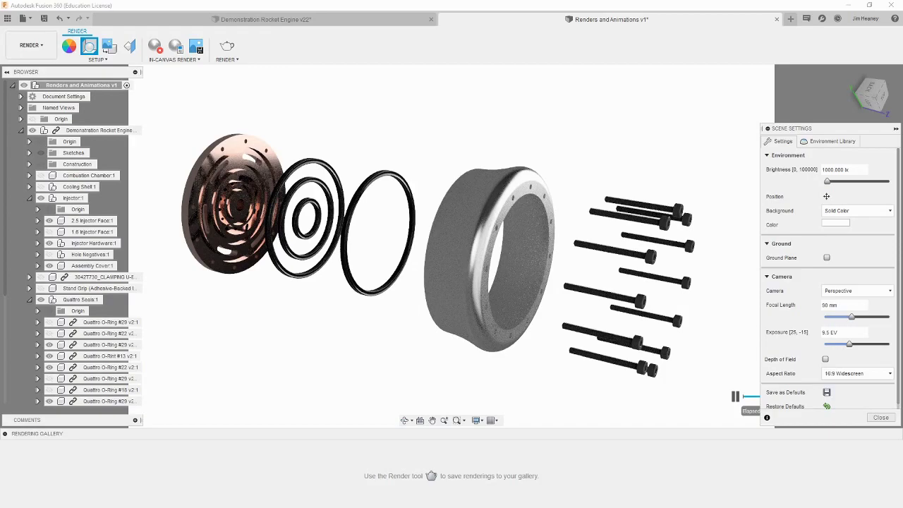
key("Escape")
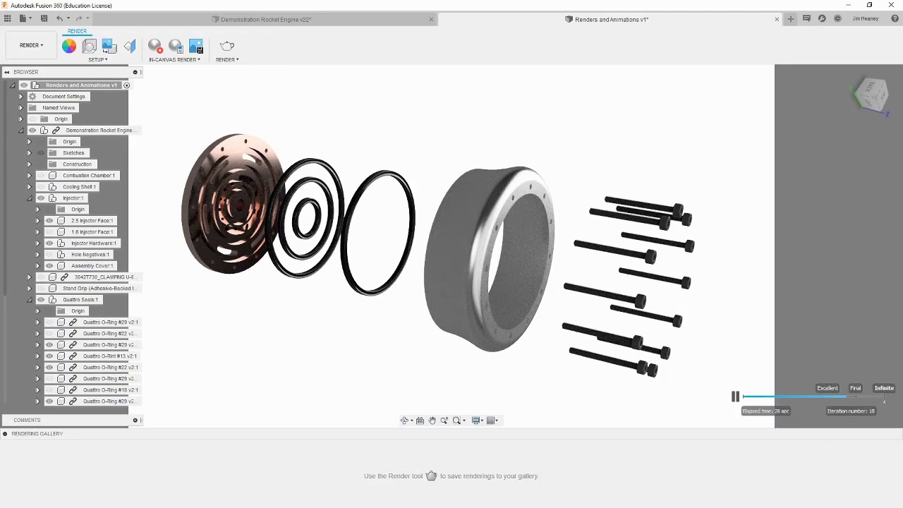
Capture the in-canvas render as an image named Rocket Engine
left_click(196, 46)
type("Rocket Engine")
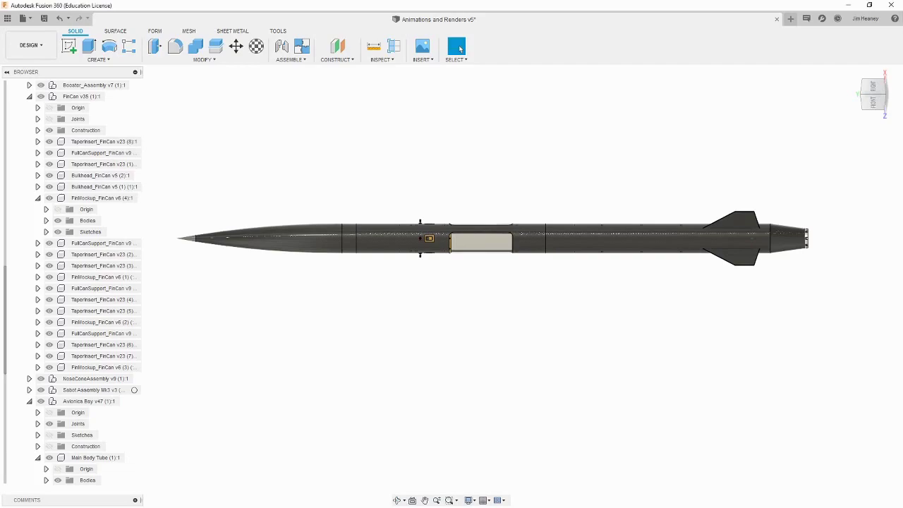
Insert the new_RIT_logo1_RGB image from the IREC 2020 Rocket project as a decal on the rocket's upper fin face
left_click(423, 59)
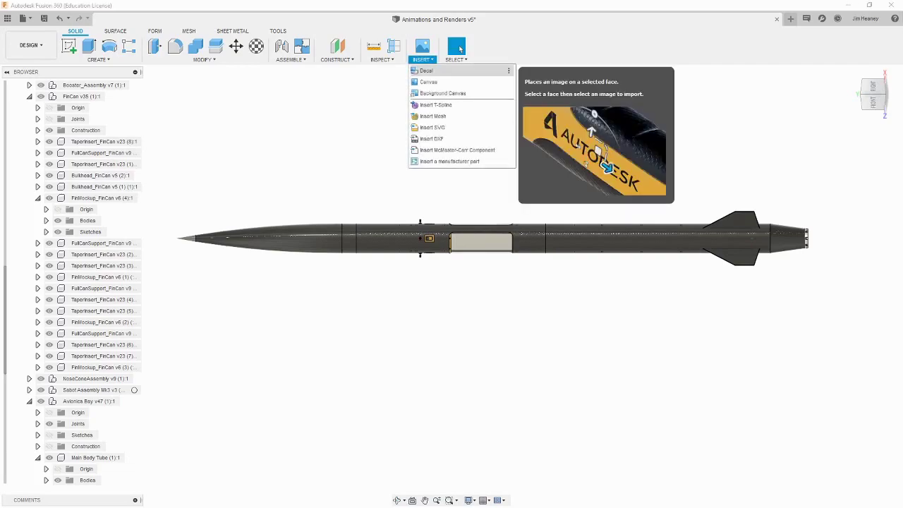
left_click(426, 70)
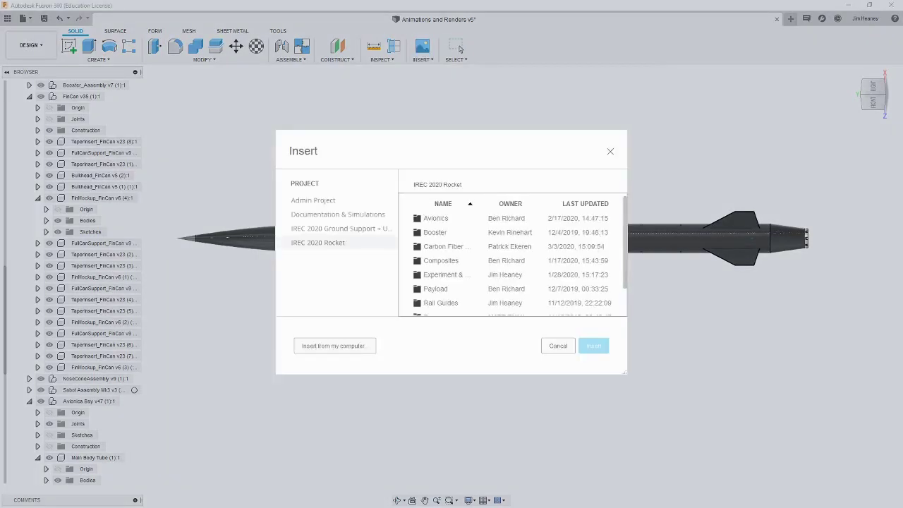
scroll(511, 261, "down", 1)
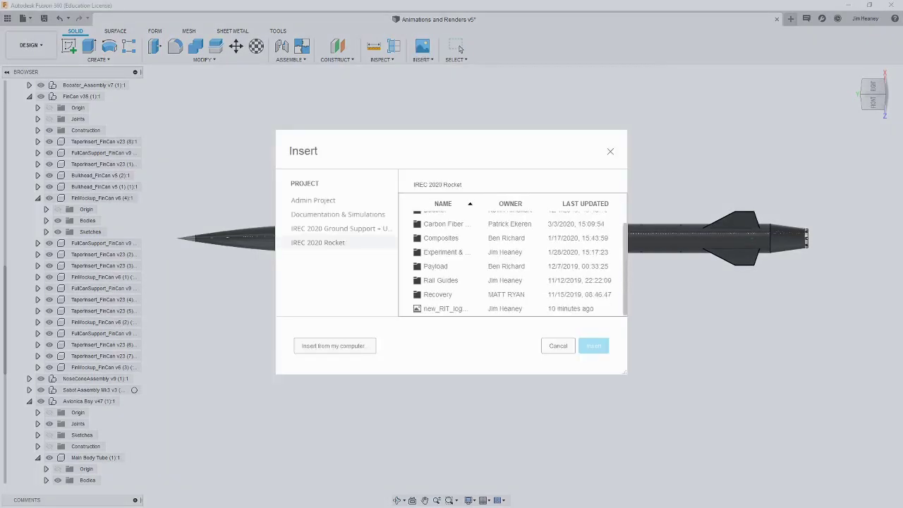
left_click(446, 309)
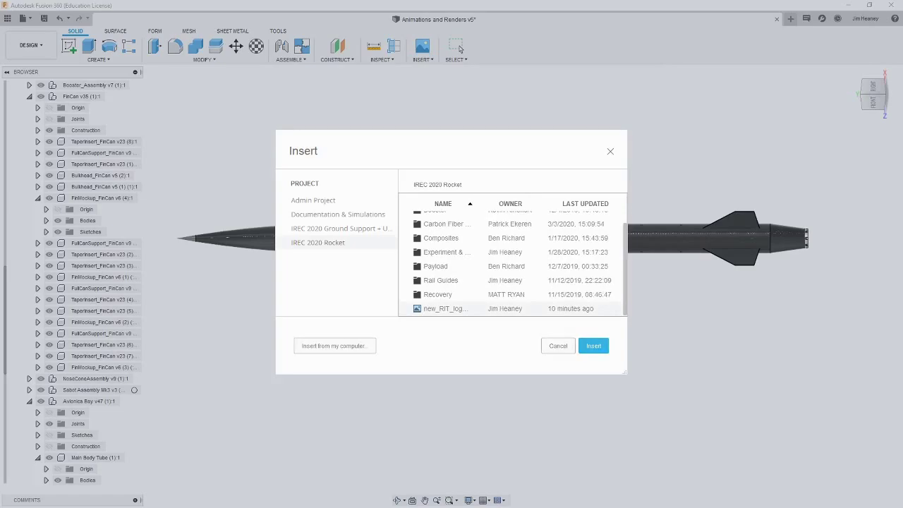
left_click(593, 345)
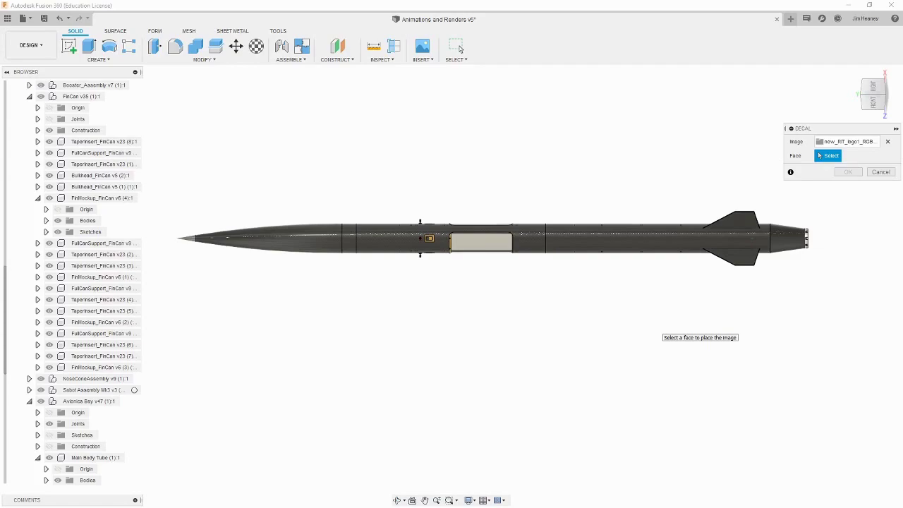
scroll(722, 257, "up", 4)
middle_click_drag(722, 257, 720, 201, "shift")
middle_click_drag(748, 159, 616, 192)
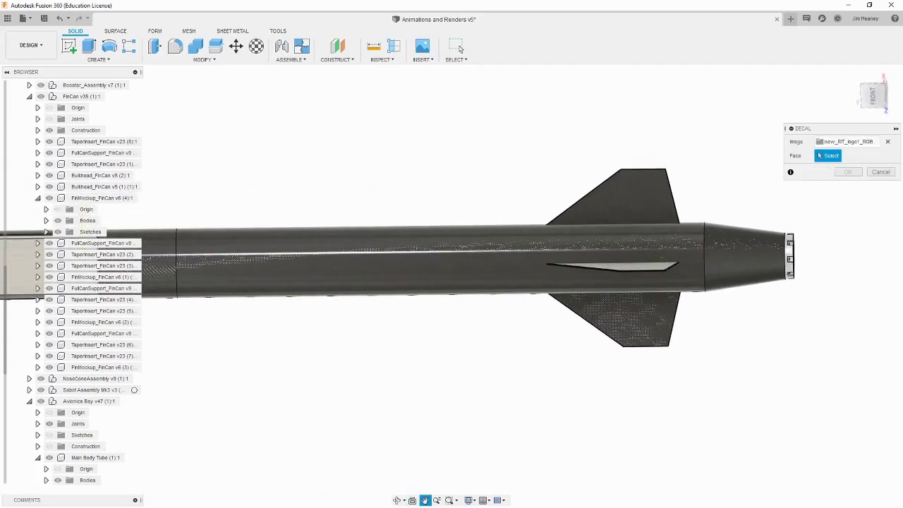
left_click(628, 201)
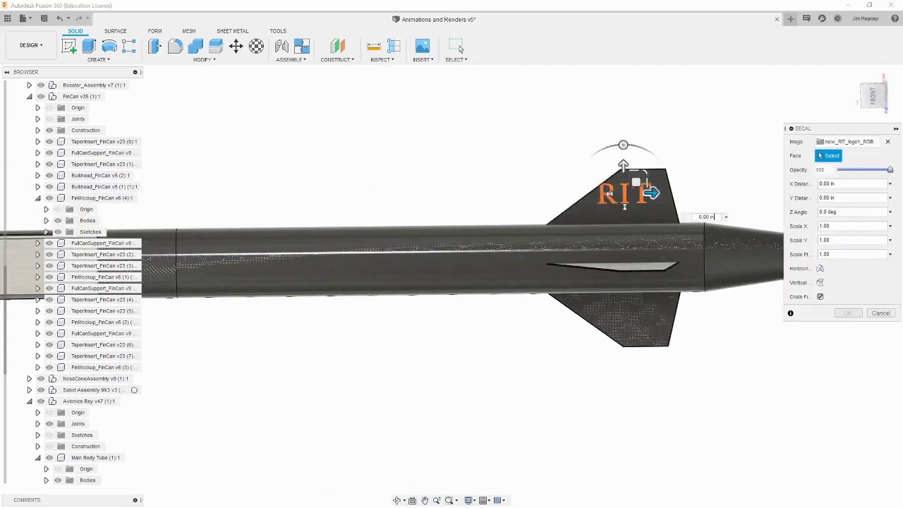
Shift the RIT decal about -0.215 in along X and -0.962 in along Y, enlarge it, fine-tune its position on the fin and apply it
scroll(635, 185, "up", 4)
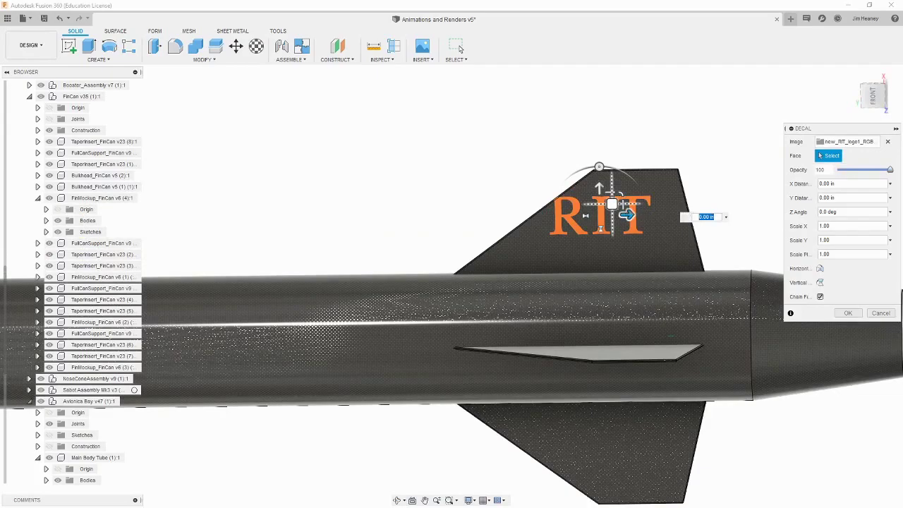
left_click_drag(622, 193, 608, 223)
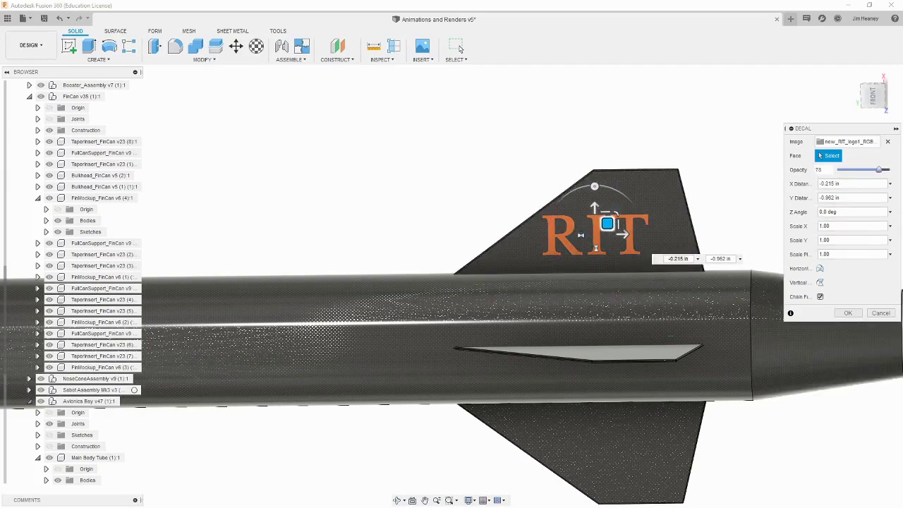
left_click_drag(615, 214, 650, 179)
mouse_move(671, 336)
middle_mouse_down("shift")
mouse_move(452, 331)
mouse_move(423, 342)
mouse_move(671, 331)
middle_mouse_up("shift")
middle_click_drag(801, 391, 675, 328, "shift")
mouse_move(617, 210)
left_mouse_down()
mouse_move(608, 221)
mouse_move(621, 208)
mouse_move(616, 224)
mouse_move(629, 212)
mouse_move(626, 222)
left_mouse_up()
left_click(847, 313)
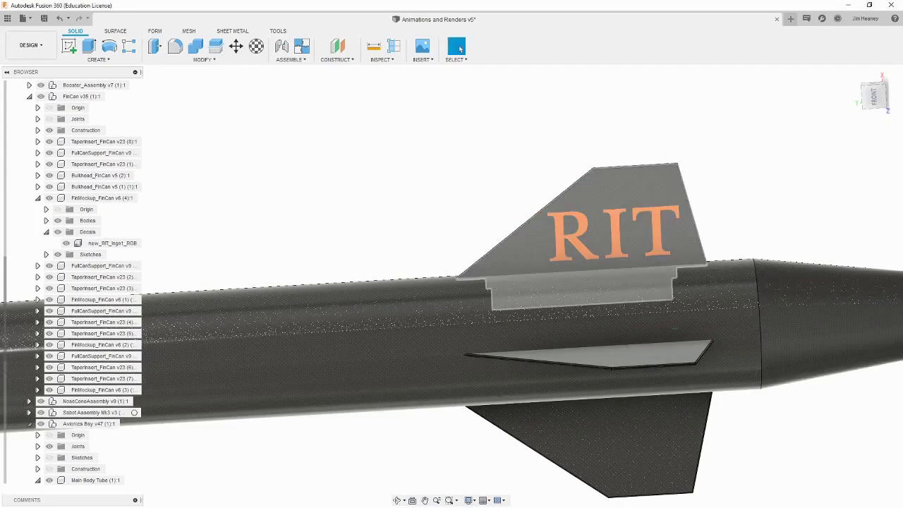
left_click(104, 198)
left_click(236, 46)
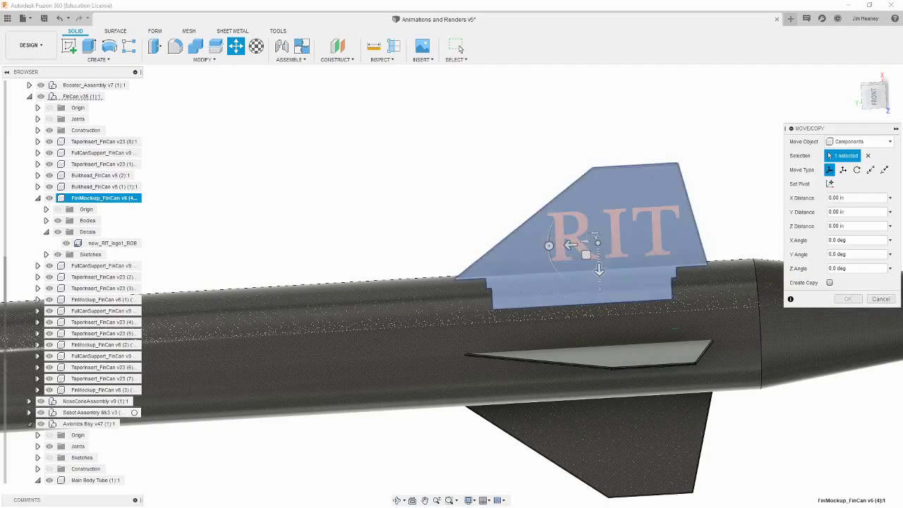
mouse_move(597, 256)
left_mouse_down()
mouse_move(597, 189)
mouse_move(597, 259)
left_mouse_up()
key("Escape")
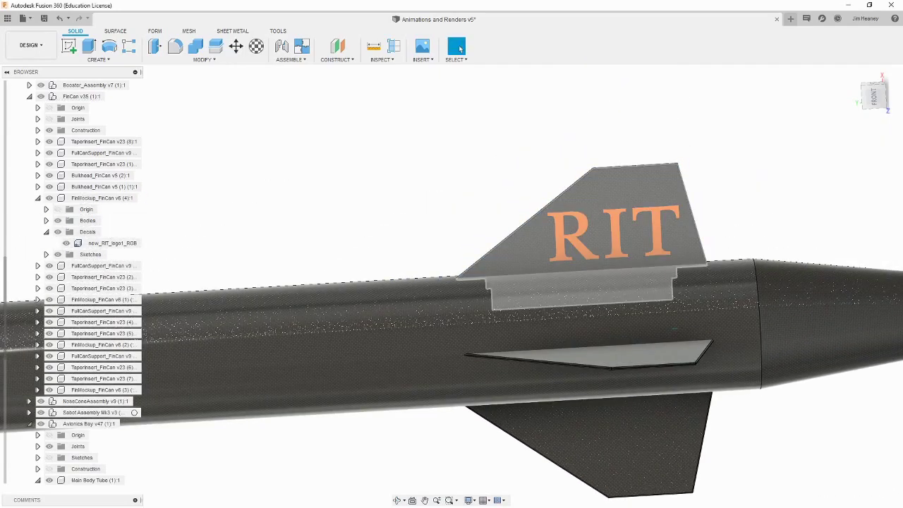
Open the fin's RIT logo decal for editing and exit without changing its settings
right_click(581, 229)
left_click(569, 280)
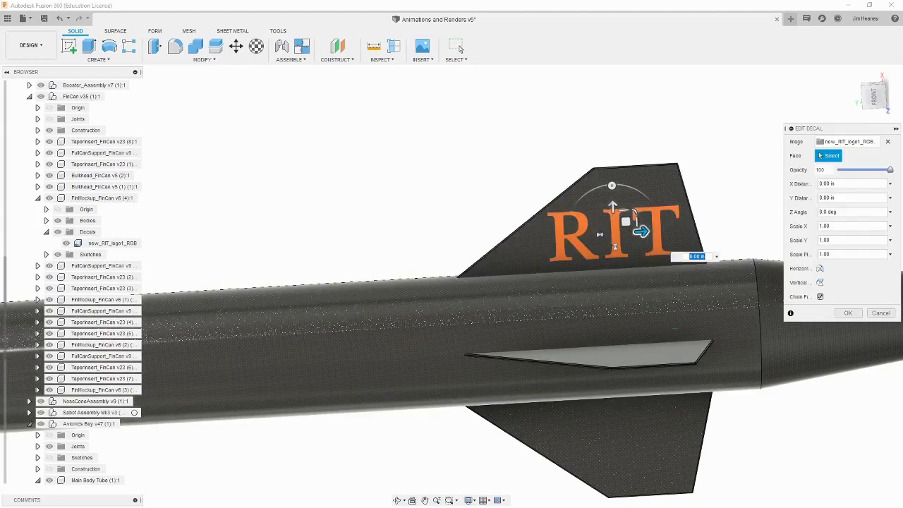
left_click(457, 47)
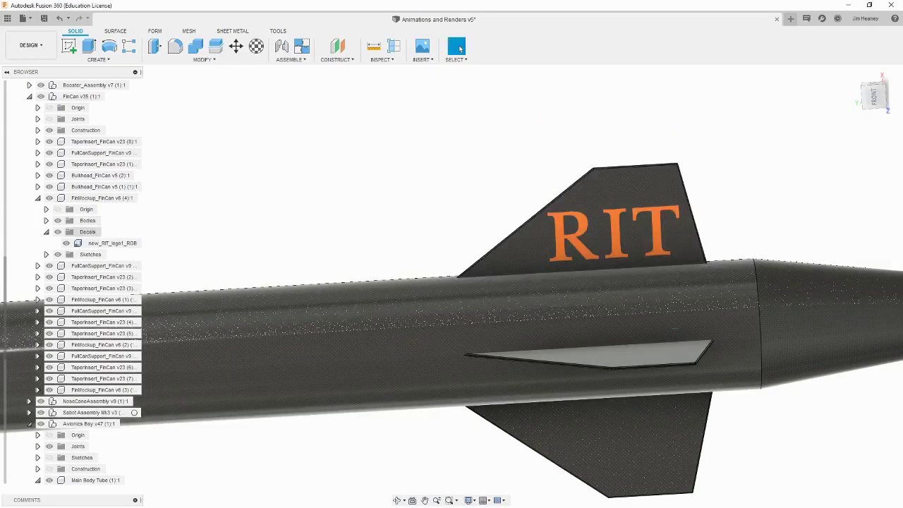
Delete the new_RIT_logo1_RGB decal from the FinMockup_FinCan v6 (4) component
left_click(99, 197)
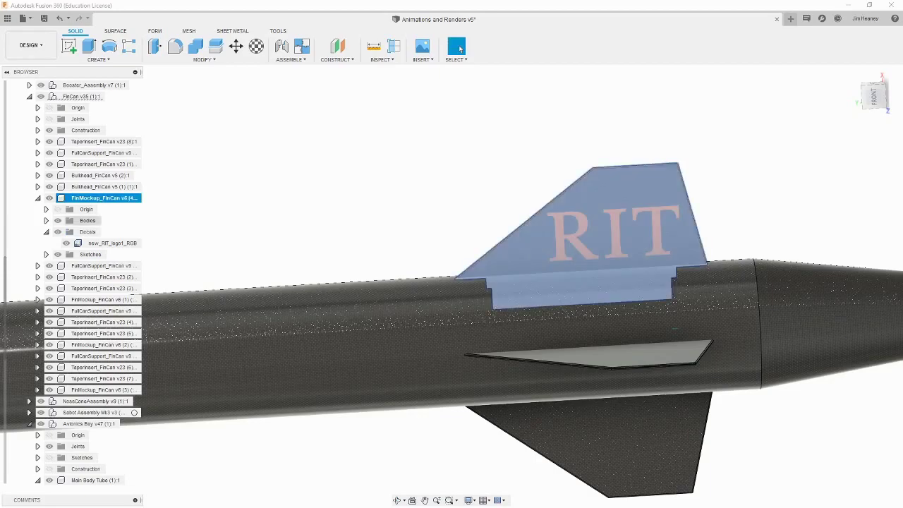
left_click(87, 231)
left_click(112, 242)
key("Escape")
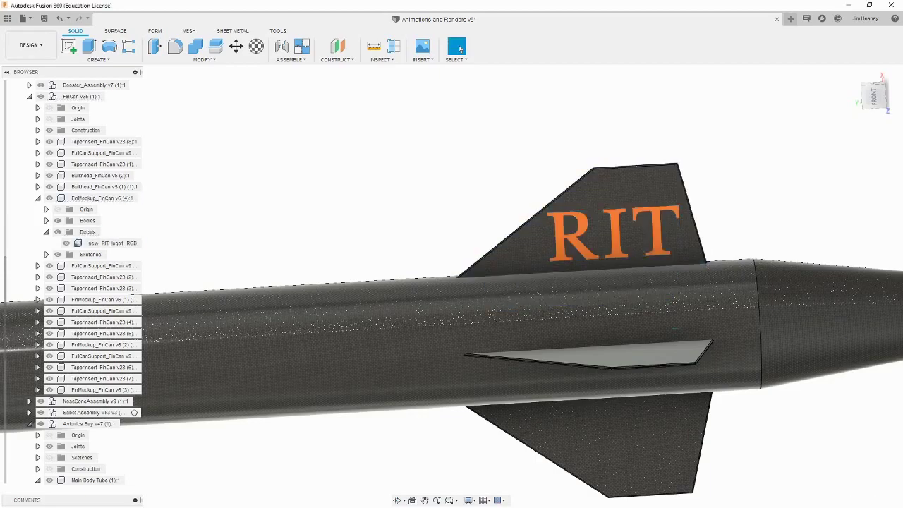
left_click(112, 243)
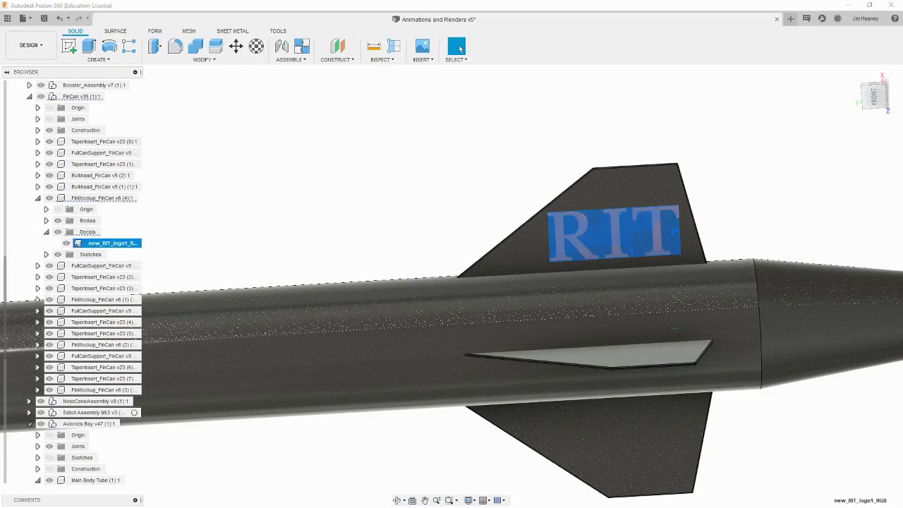
key("Delete")
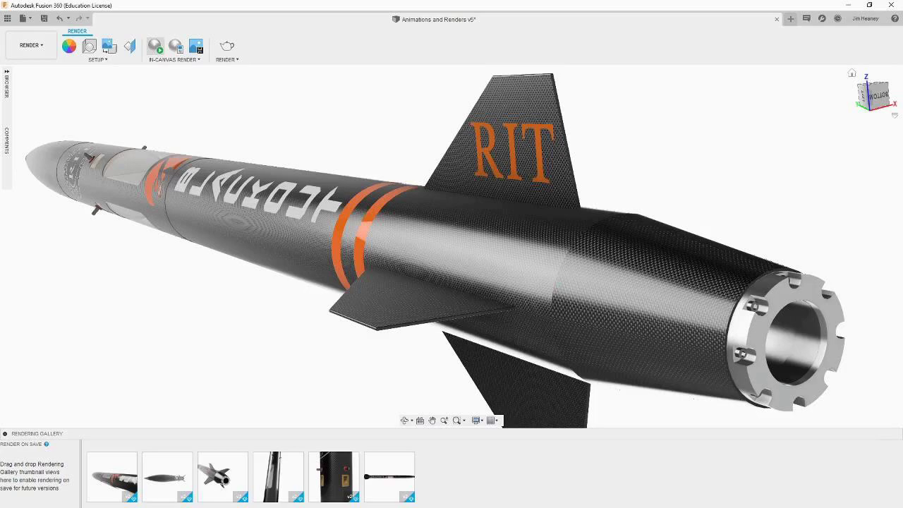
Start an in-canvas render of the whole decorated rocket, seen from its tail end
left_click(156, 46)
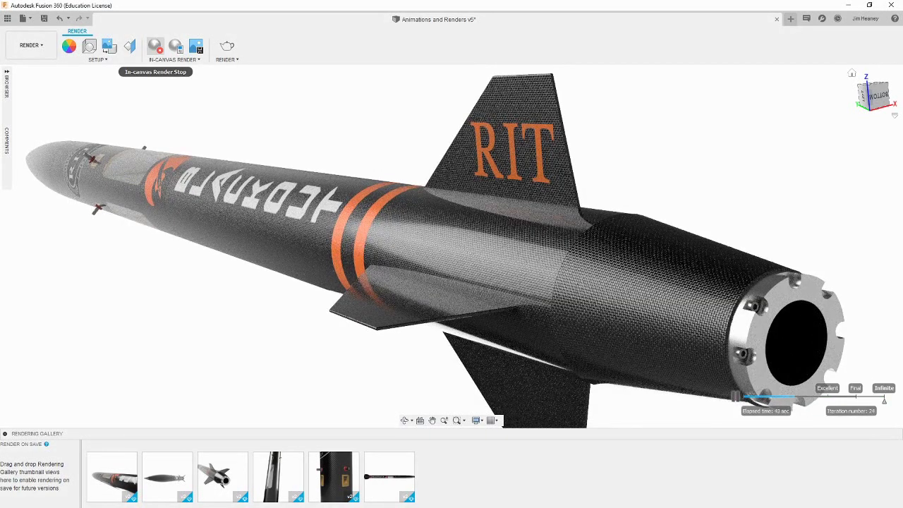